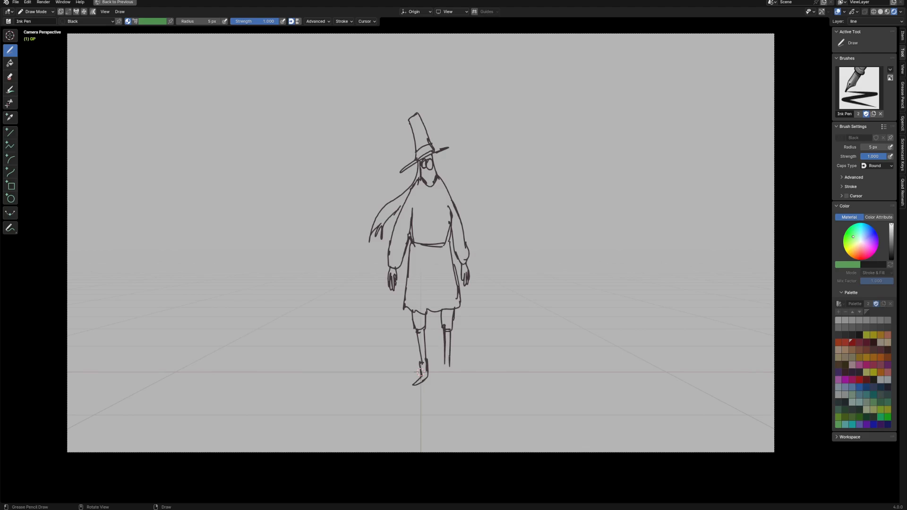
- Finish the ink character sketch and draw a speech bubble reading "Hi!" beside its head
middle_click_drag(438, 317, 437, 320, "shift")
left_click_drag(527, 68, 475, 88)
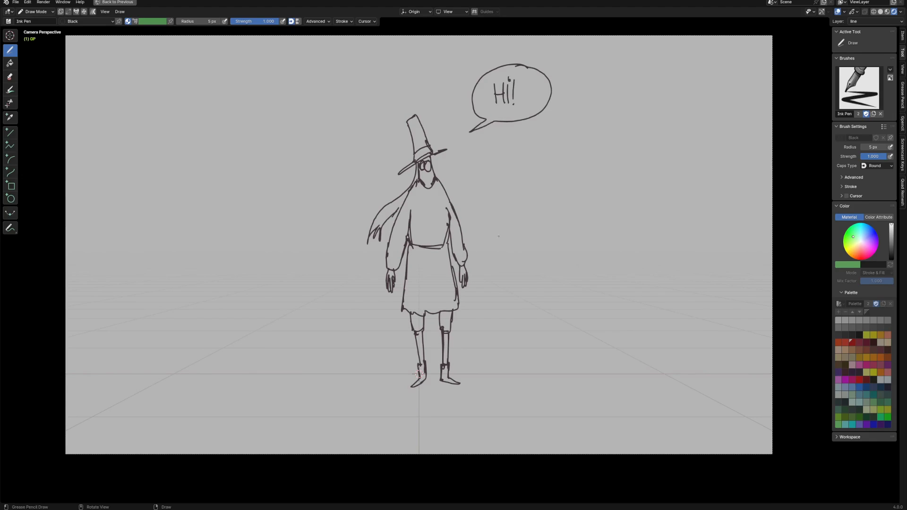
scroll(498, 236, "down", 1)
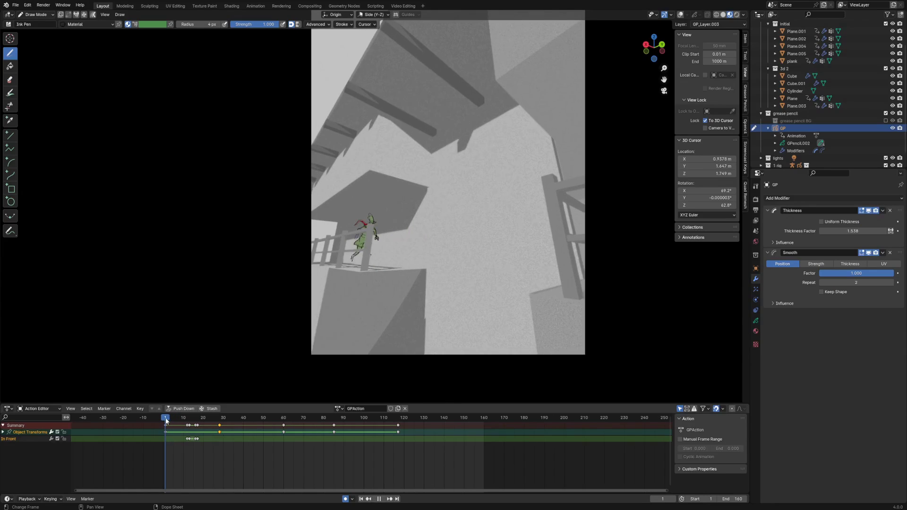
- Review the animated shot through the camera and inspect the 3D set from outside
mouse_move(343, 229)
middle_mouse_down("shift")
mouse_move(328, 226)
mouse_move(311, 268)
middle_mouse_up("shift")
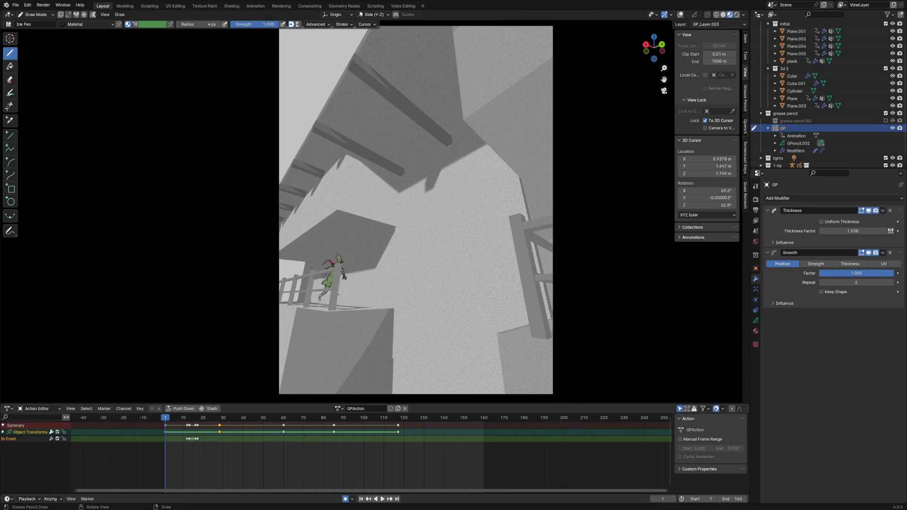
left_click_drag(207, 421, 430, 426)
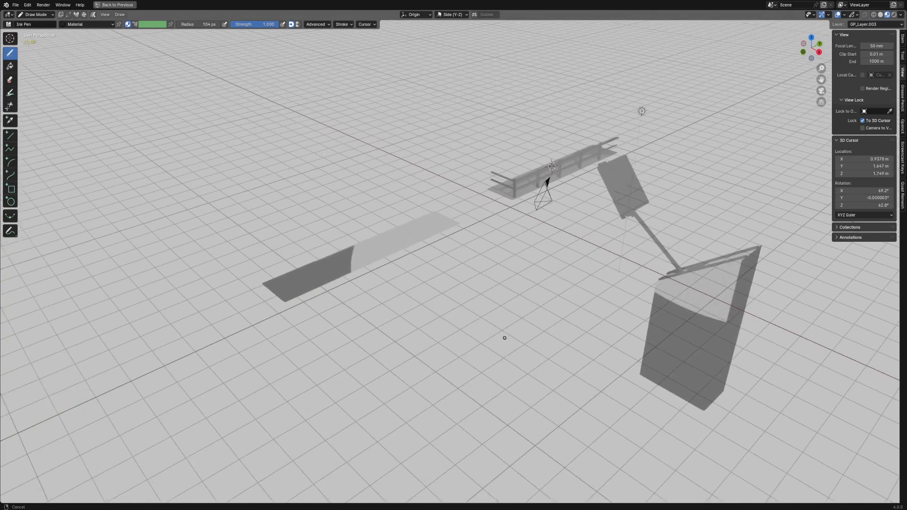
middle_click_drag(453, 255, 505, 254)
middle_click_drag(541, 329, 565, 374)
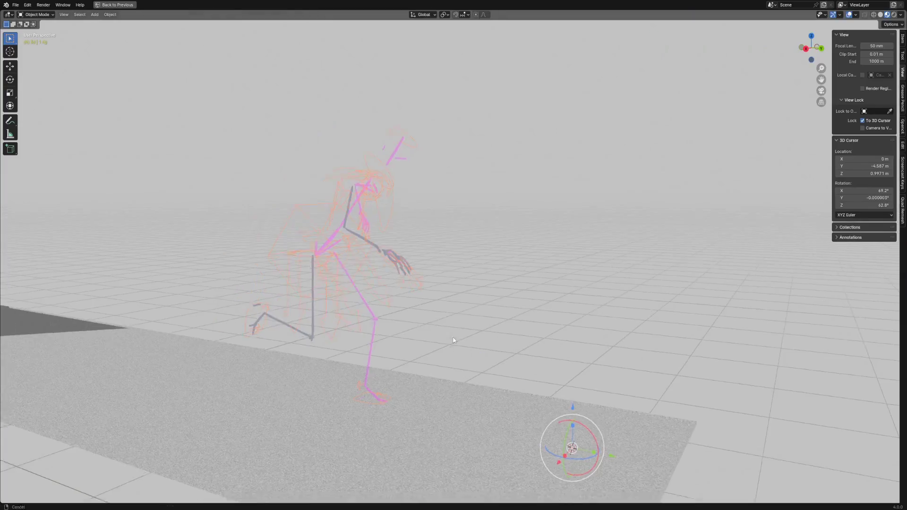
- Place the 3D cursor on the platform surface beside the rig's front foot
middle_click_drag(452, 340, 457, 349)
key("shift+space")
key("space")
left_click(367, 360)
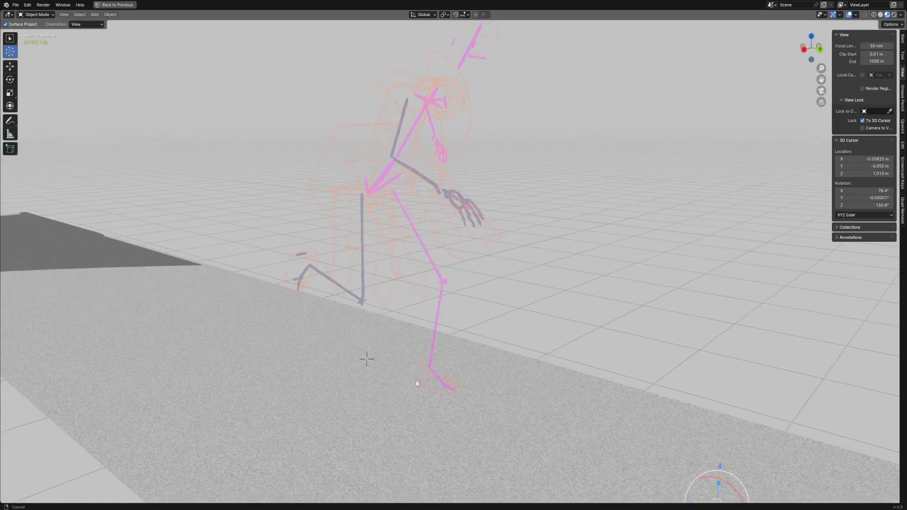
scroll(415, 380, "down", 2)
middle_click_drag(415, 379, 351, 377, "shift")
- Put the rig in Pose Mode and raise its trailing foot slightly
key("ctrl+Tab")
left_click(322, 444)
middle_click_drag(326, 439, 364, 432)
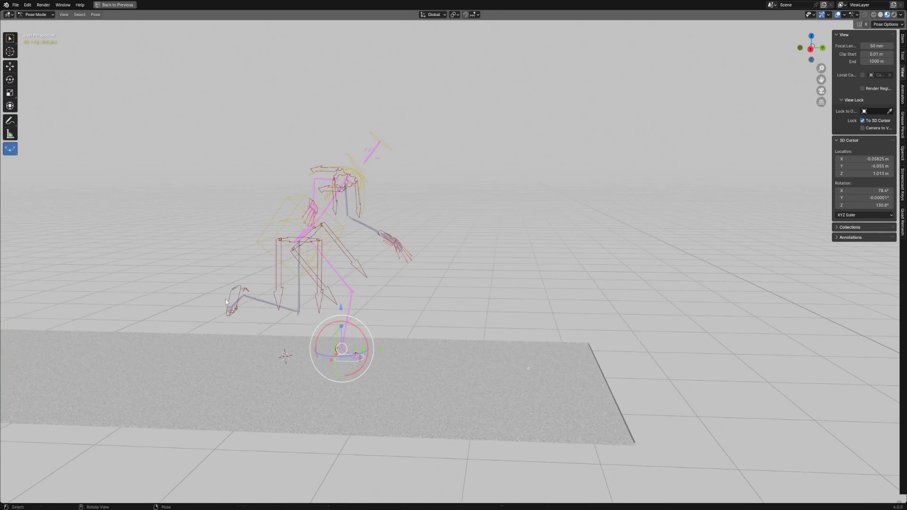
left_click_drag(232, 302, 229, 286)
middle_click_drag(285, 226, 298, 226)
- Rotate the control near the rig's hips and save the file
left_click(331, 250)
key("r")
left_click(414, 268)
key("ctrl+s")
- At the frame 9 keyframe, move the torso control up about 0.065 m and save the file
key("a")
middle_click_drag(441, 336, 409, 380)
key("ctrl+space")
key("Up")
left_click(430, 207)
key("g")
left_click(436, 182)
key("ctrl+s")
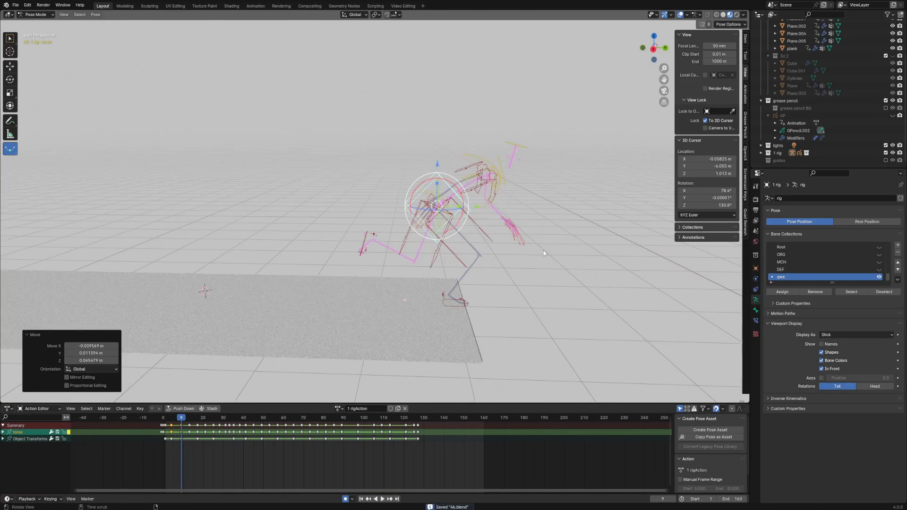
- Move and rotate the rig's right hand control to adjust the arm pose at frame 9
middle_click_drag(425, 189, 321, 180)
key("g")
left_click(200, 154)
key("r")
left_click(190, 178)
- Reposition and rotate the rig's left hand control at frame 9
left_click(378, 188)
key("g")
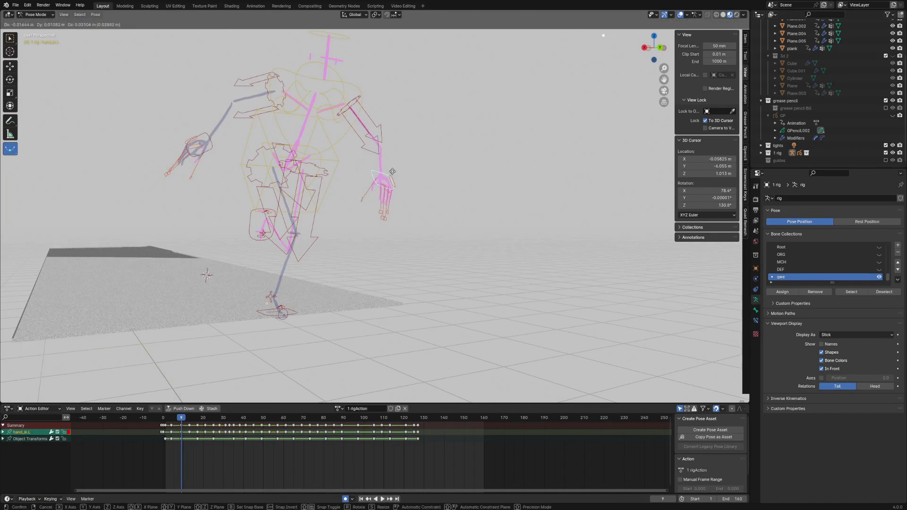
left_click(383, 191)
middle_click_drag(383, 192, 465, 194)
left_click(444, 191)
key("r")
- Try clearing the rotation and location of all pose controls, and undo the reset
key("a")
key("alt+r")
key("alt+g")
mouse_move(444, 284)
middle_mouse_down()
mouse_move(365, 301)
mouse_move(415, 258)
mouse_move(422, 292)
mouse_move(454, 276)
middle_mouse_up()
scroll(422, 292, "down", 1)
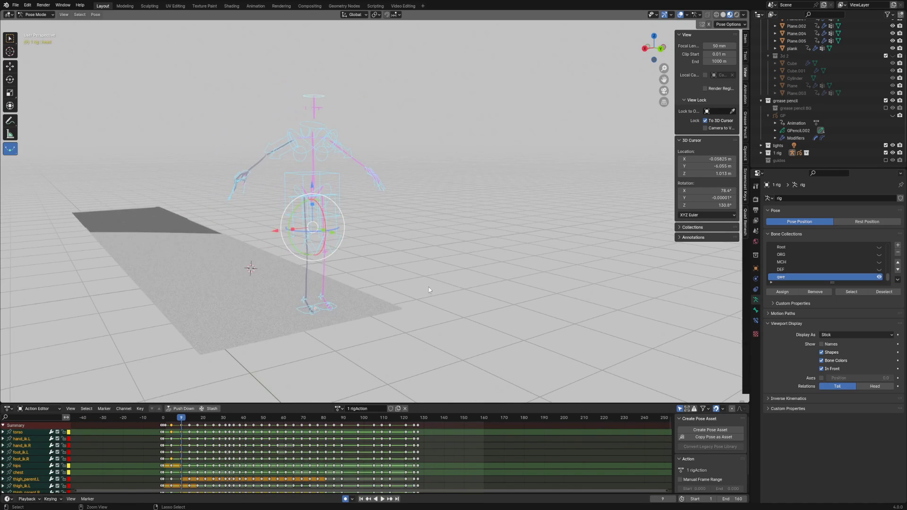
key("ctrl+z")
key("ctrl+z")
key("ctrl+z")
- Step through the rig's keyframes to examine the poses of the running and jumping animation
middle_click_drag(451, 312, 503, 305)
scroll(503, 304, "down", 4)
middle_click_drag(660, 339, 448, 347, "shift")
left_click_drag(448, 348, 402, 344, "ctrl+alt")
left_click_drag(402, 344, 463, 314, "alt+shift")
key("a")
middle_click_drag(373, 302, 584, 310, "alt")
middle_click_drag(437, 307, 498, 333)
key("Up")
key("Up")
key("Up")
key("Up")
key("Up")
key("Up")
key("Up")
key("Up")
key("Up")
key("Up")
key("Up")
key("Up")
key("Up")
key("Up")
key("Up")
key("Up")
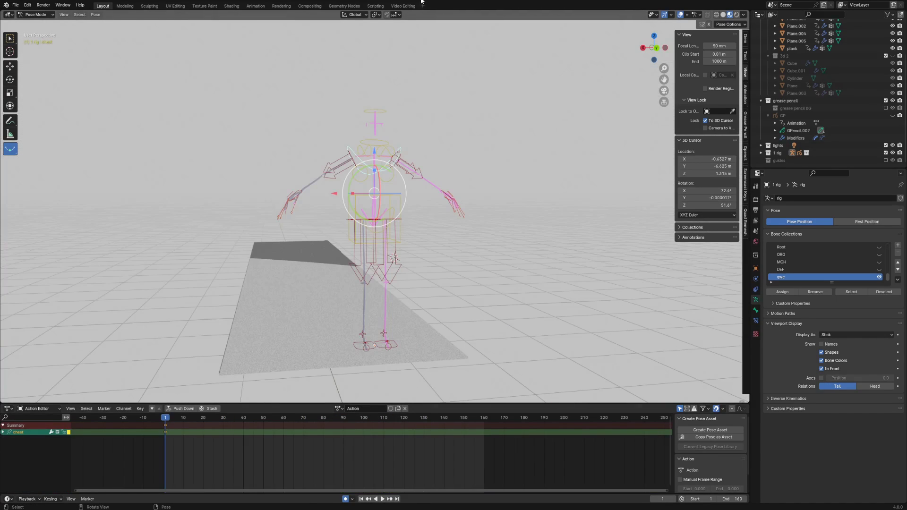
key("ctrl+space")
middle_click_drag(386, 313, 481, 265)
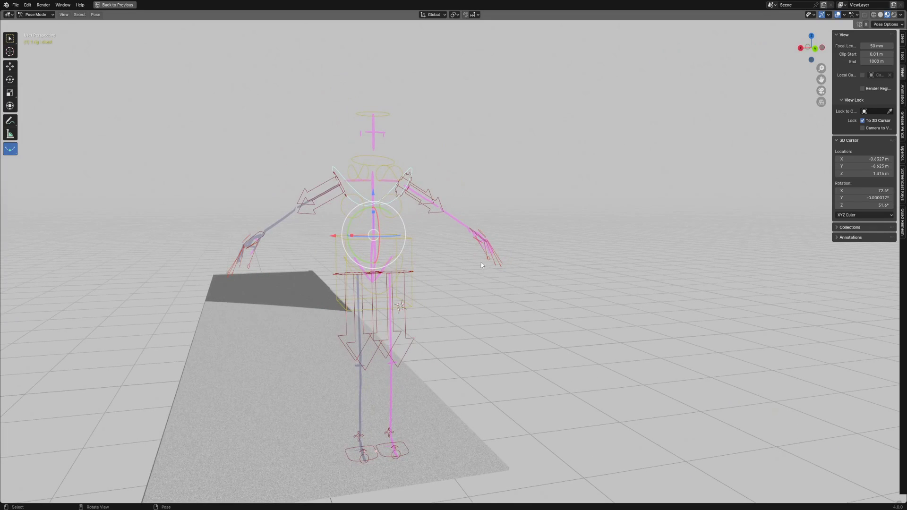
left_click(478, 232)
key("g")
right_click(428, 235)
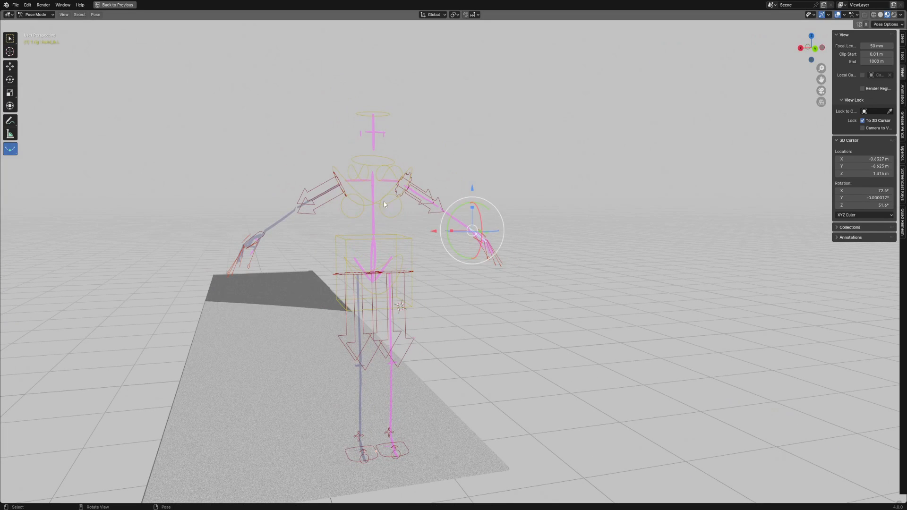
- Scale the chest control to 0.741 and move it up about 0.07 m
left_click(383, 202)
key("s")
left_click(447, 248)
key("g")
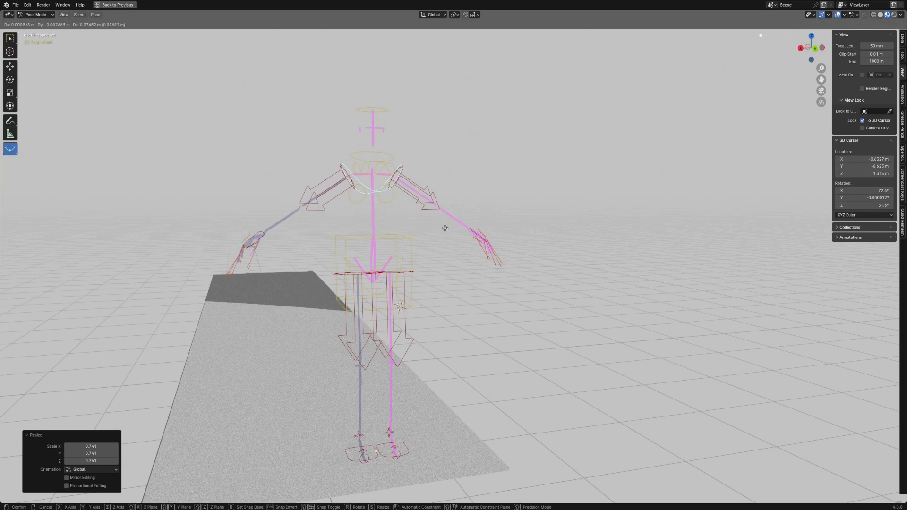
key("Escape")
- Scale the head control to 1.612 and resize the hips control
left_click(377, 105)
key("s")
left_click(432, 100)
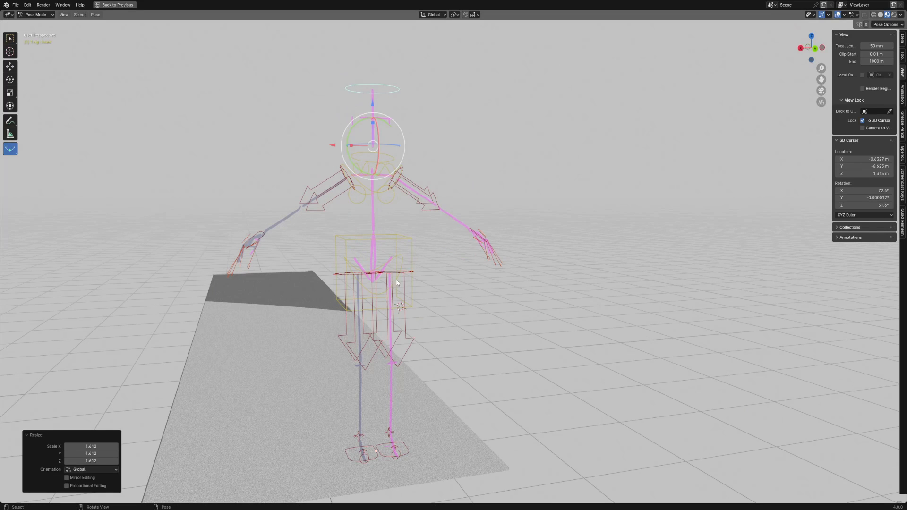
left_click(400, 264)
key("s")
left_click(441, 300)
middle_click_drag(444, 301, 449, 246, "shift")
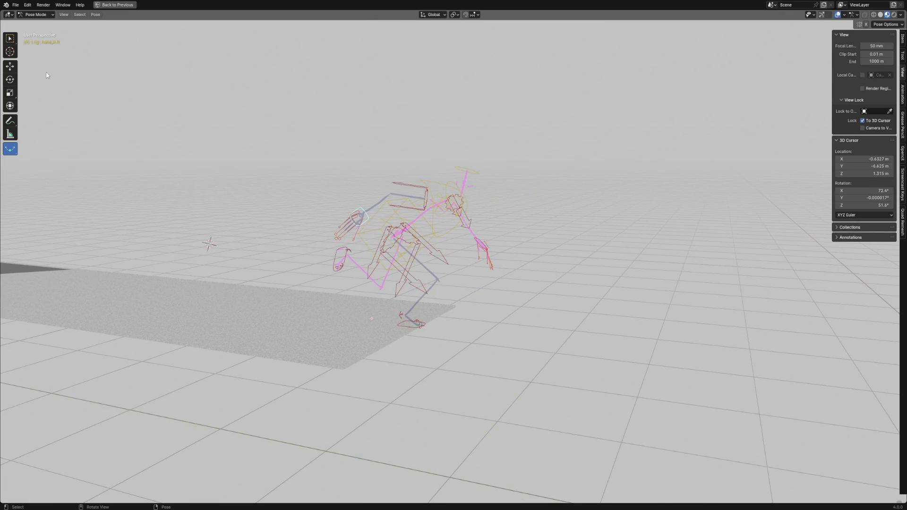
- Place the 3D cursor on the platform near the rig's planted foot, and on the fenced walkway
left_click(12, 55)
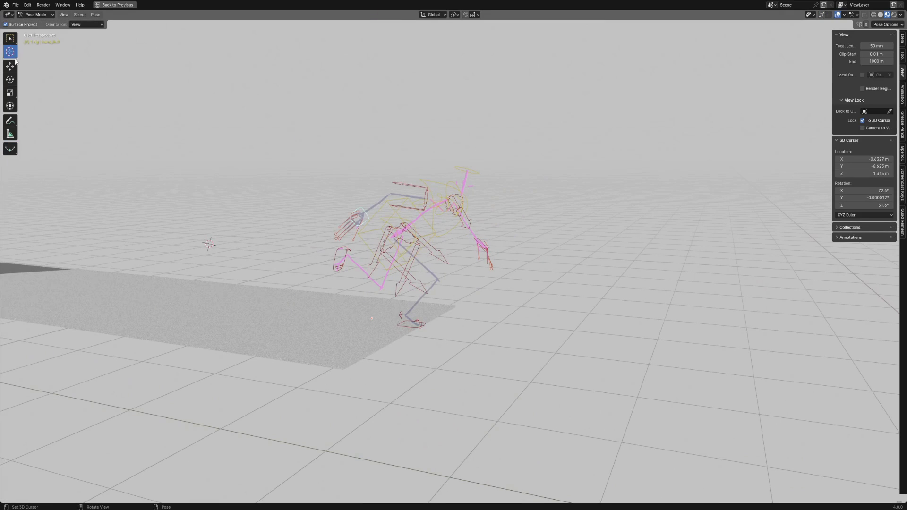
left_click(378, 319)
middle_click_drag(477, 364, 423, 344, "shift")
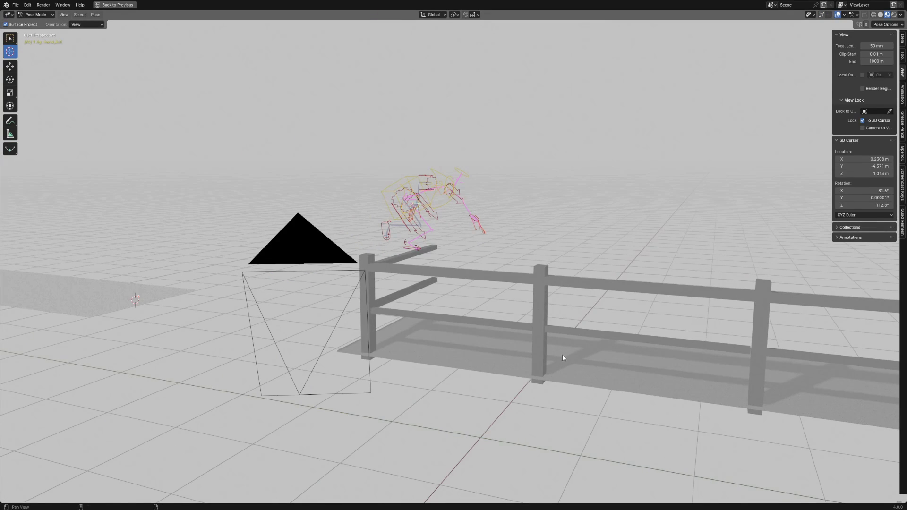
middle_click_drag(562, 354, 566, 357, "shift")
middle_click_drag(408, 329, 389, 312, "shift")
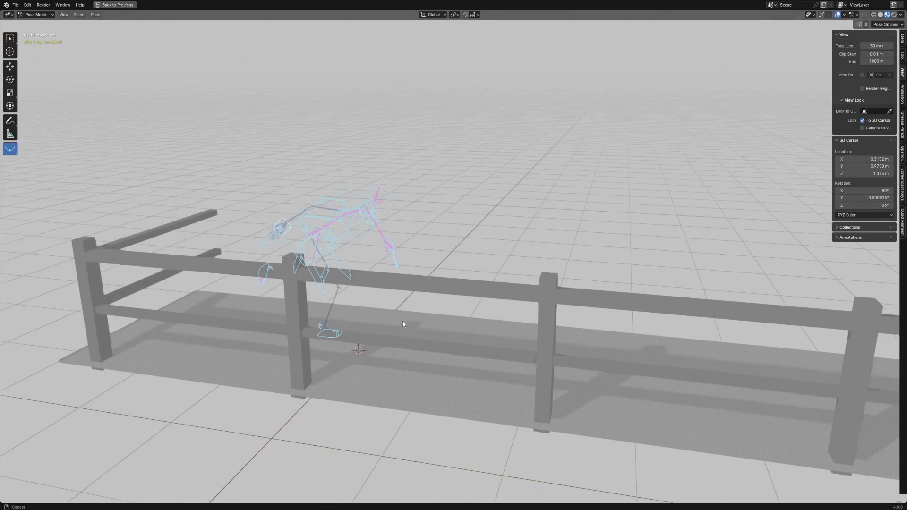
- Advance two frames and add a breakdown pose with factor 0.213 between keyframes 35 and 41
key("Right")
key("Right")
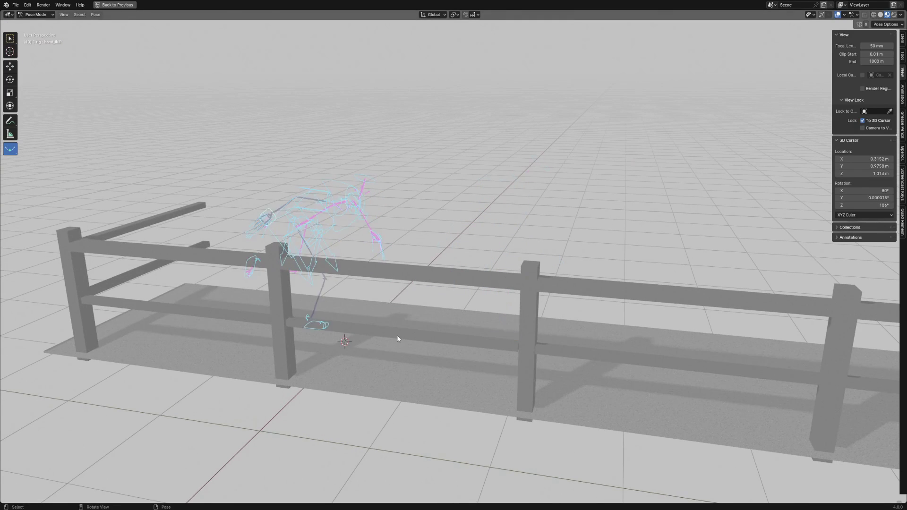
left_click_drag(397, 336, 366, 382)
left_click(366, 312)
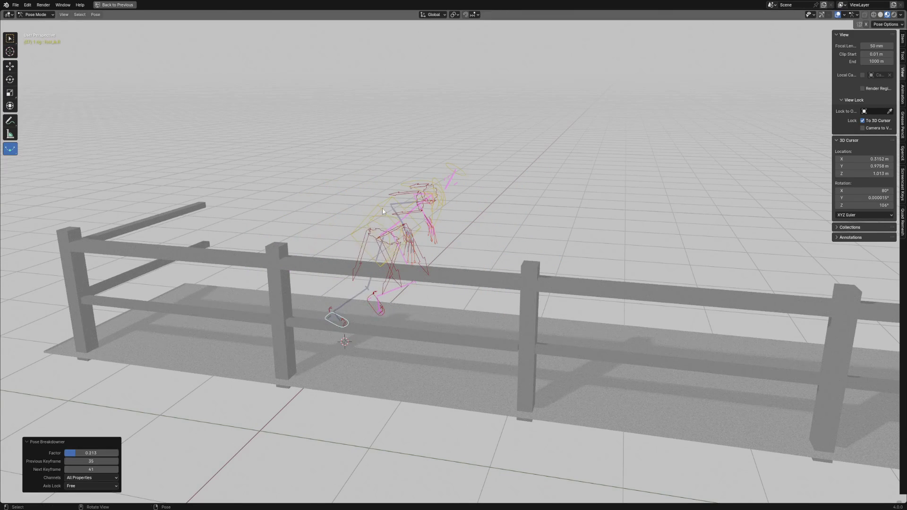
- Select only the rig's torso control and lower it along the Z axis
key("a")
key("alt+a")
left_click(395, 253)
key("g")
key("z")
left_click(373, 308)
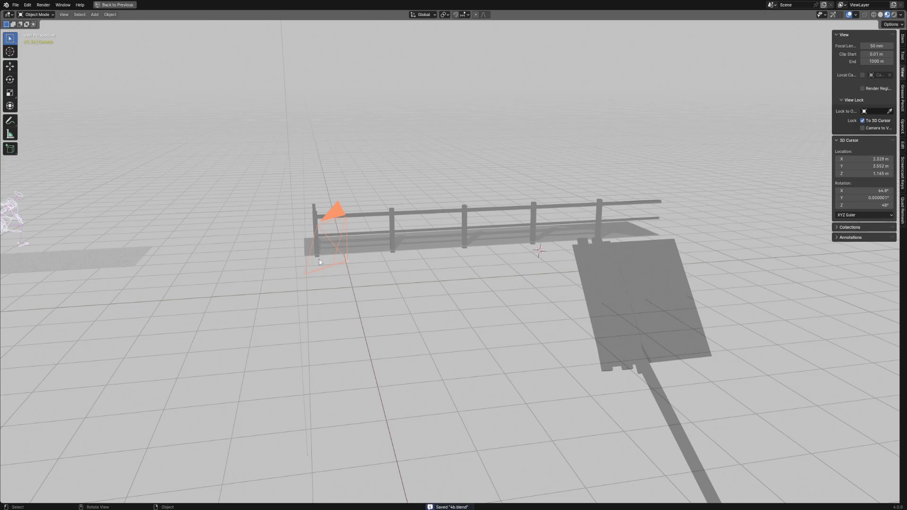
- Set the camera's frame 1 keyframe to Constant interpolation and duplicate it further along the timeline
key("space")
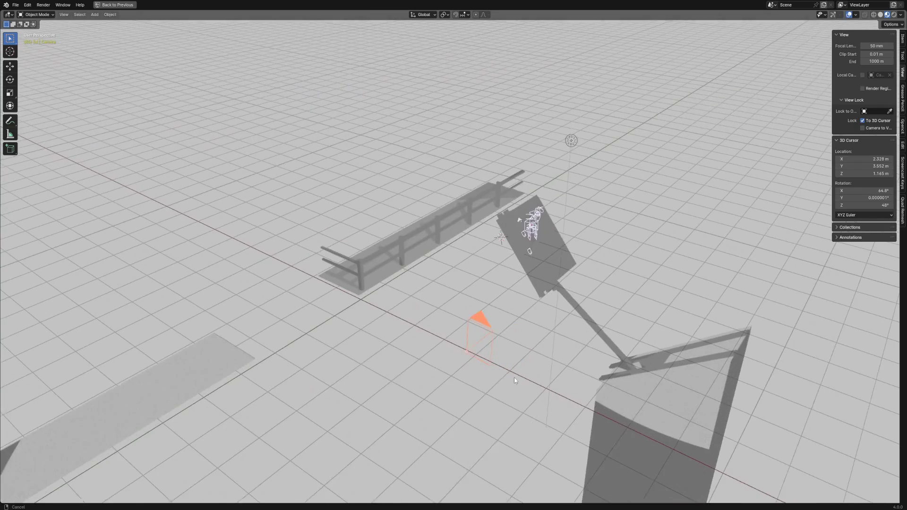
key("Down")
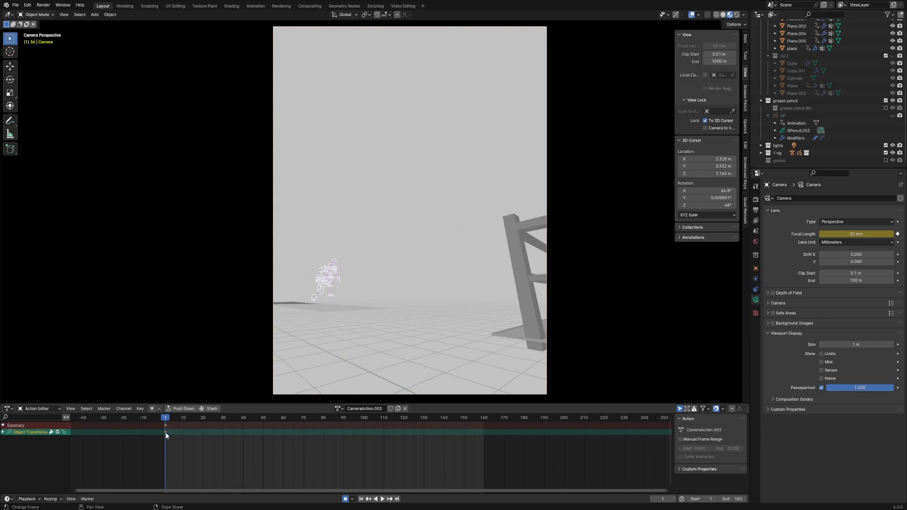
right_click(165, 433)
mouse_move(165, 432)
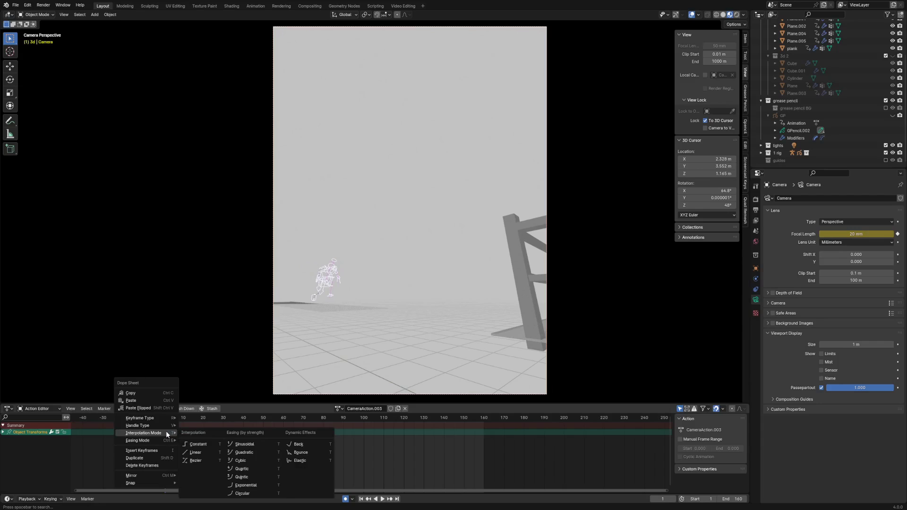
left_click(198, 444)
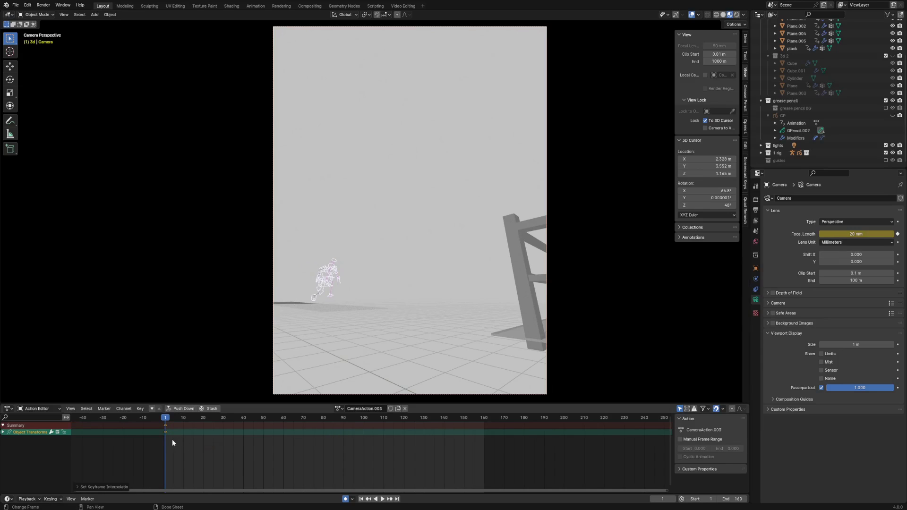
key("shift+d")
left_click(212, 446)
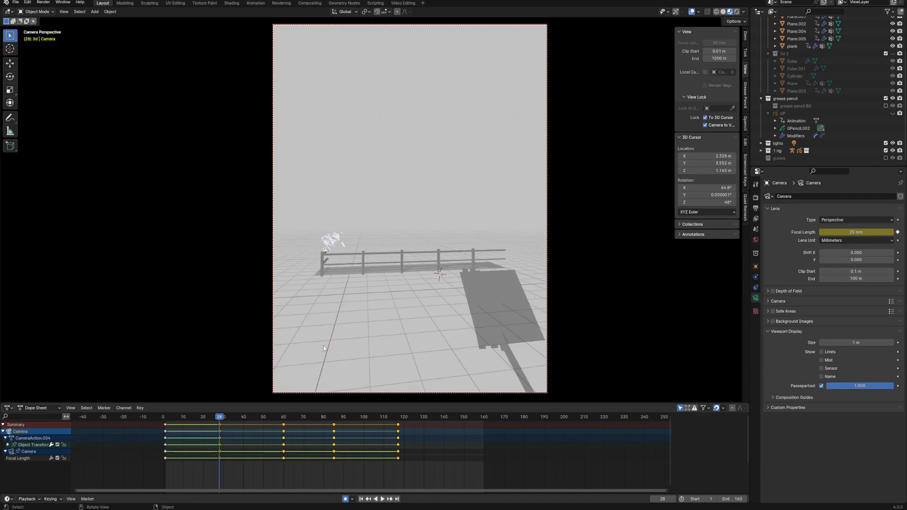
- Step through the camera keyframes, and play and scrub the timeline to check each framing
key("Up")
key("Up")
key("Up")
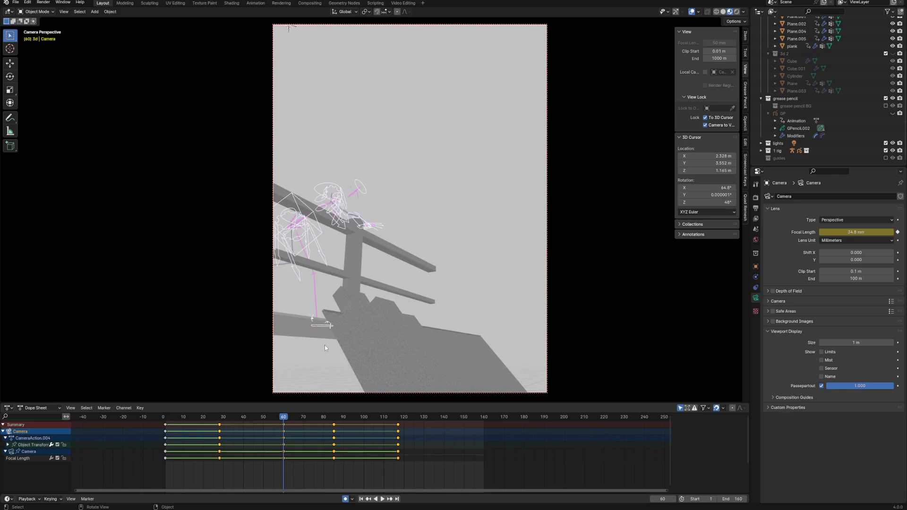
key("Up")
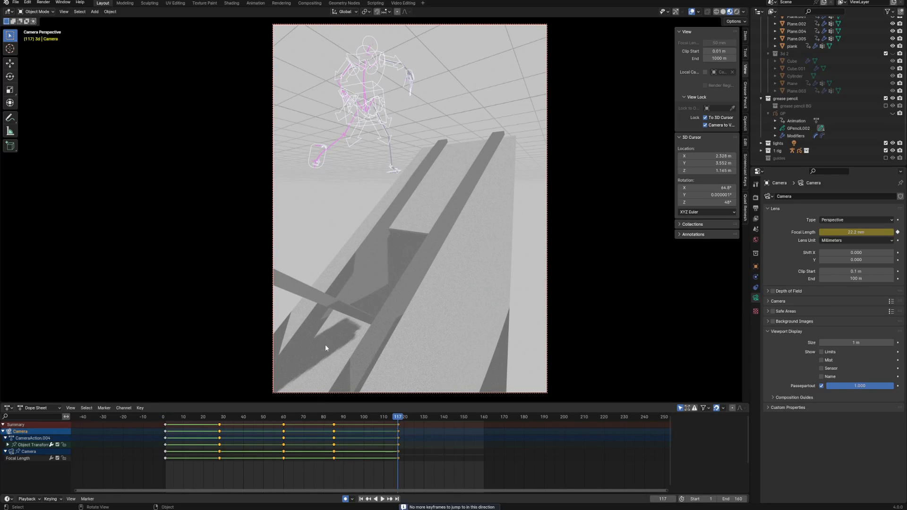
key("space")
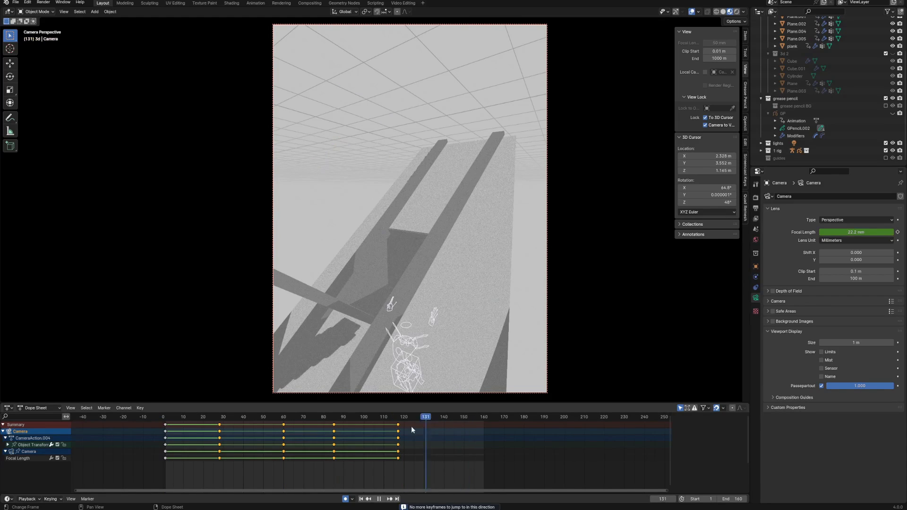
left_click_drag(411, 426, 224, 423)
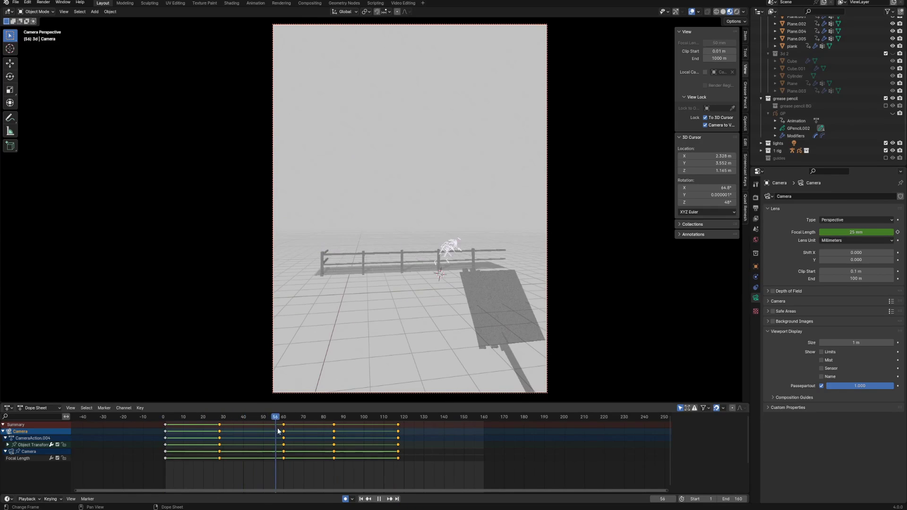
left_click_drag(278, 430, 337, 461)
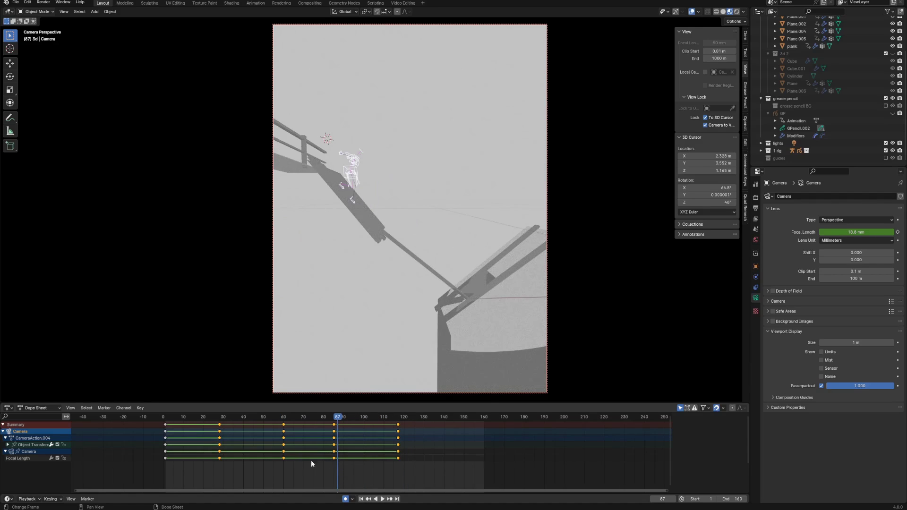
left_click(19, 458)
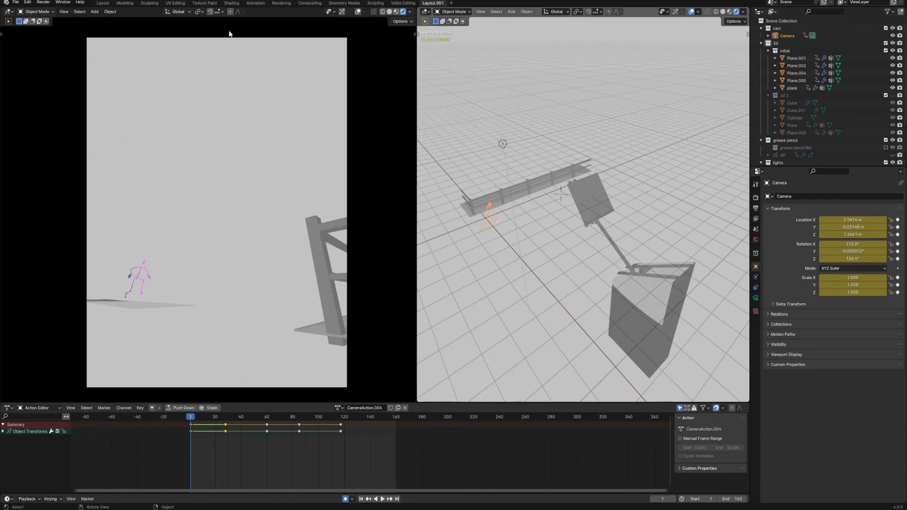
key("space")
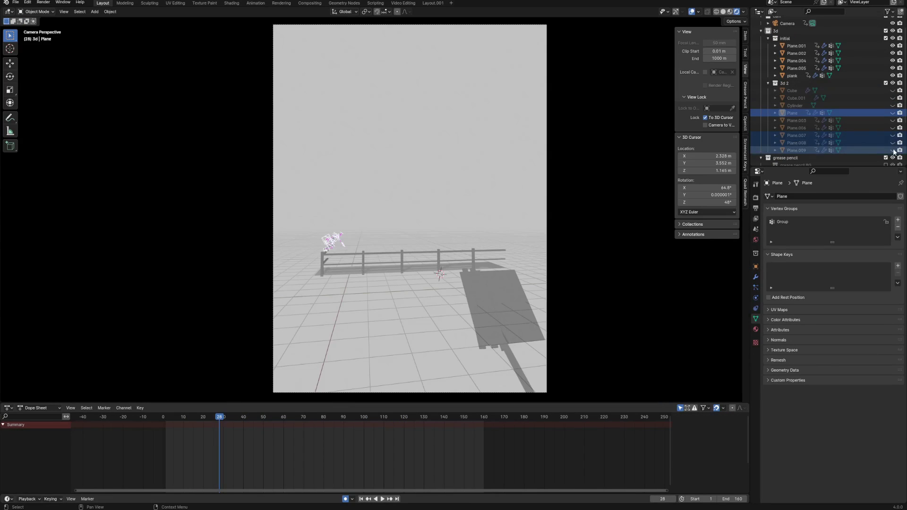
- Unhide the remaining set objects in the 3d 2 collection and the clouds, clouds.001 and clouds.002 background drawings
left_click(892, 150)
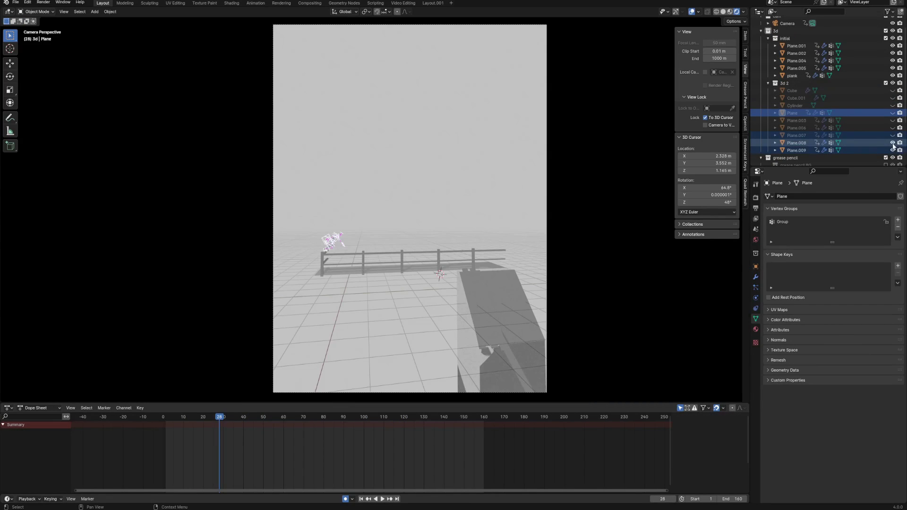
left_click_drag(892, 143, 892, 94)
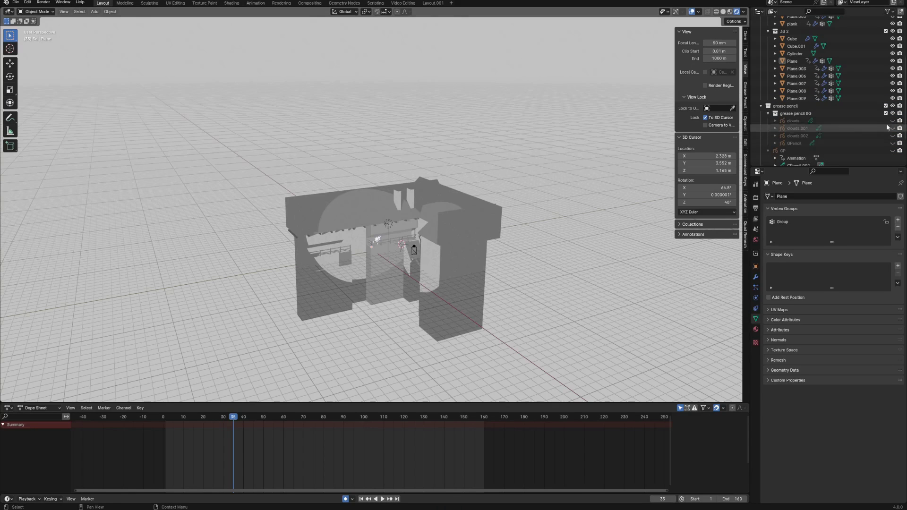
left_click(893, 121)
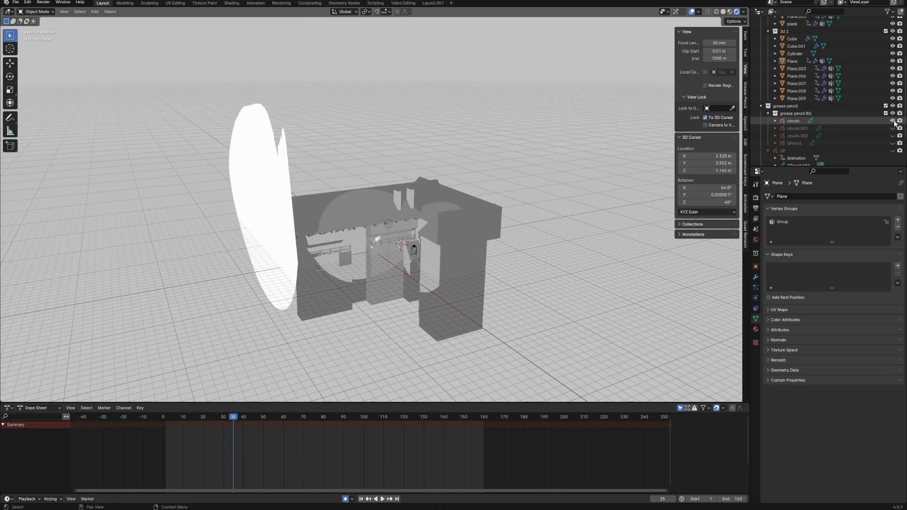
left_click(892, 128)
left_click(892, 136)
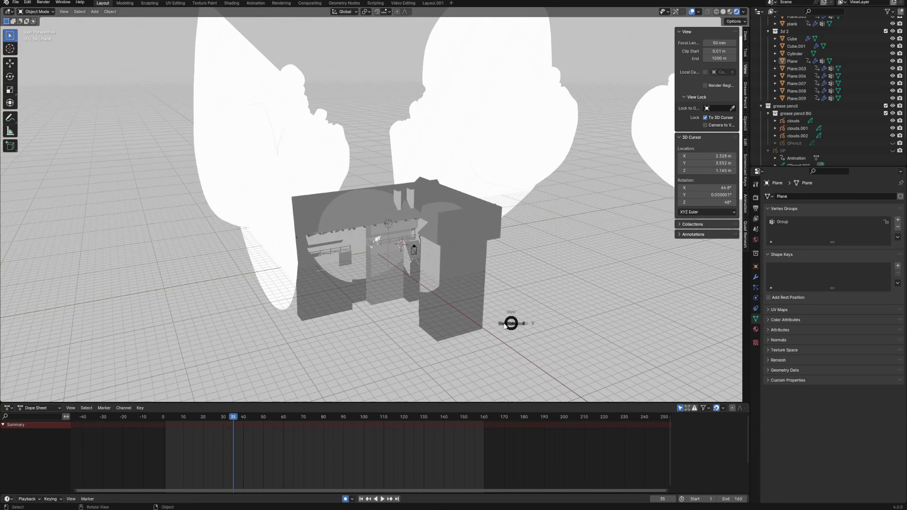
left_click(486, 337)
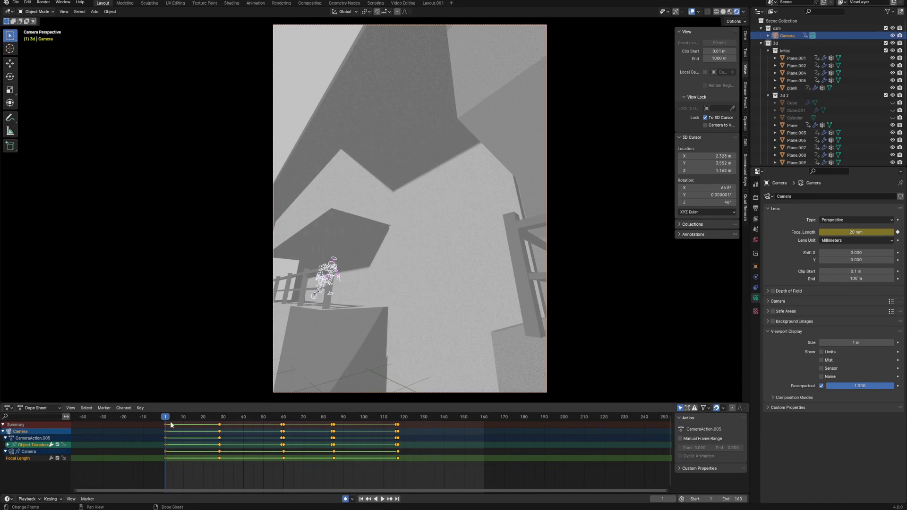
- Duplicate the camera's frame 1 keyframe to frame 27, lock the camera to the view and reframe the shot there
mouse_move(171, 420)
left_mouse_down()
mouse_move(206, 425)
mouse_move(185, 427)
left_mouse_up()
left_click(165, 444, "alt")
key("shift+d")
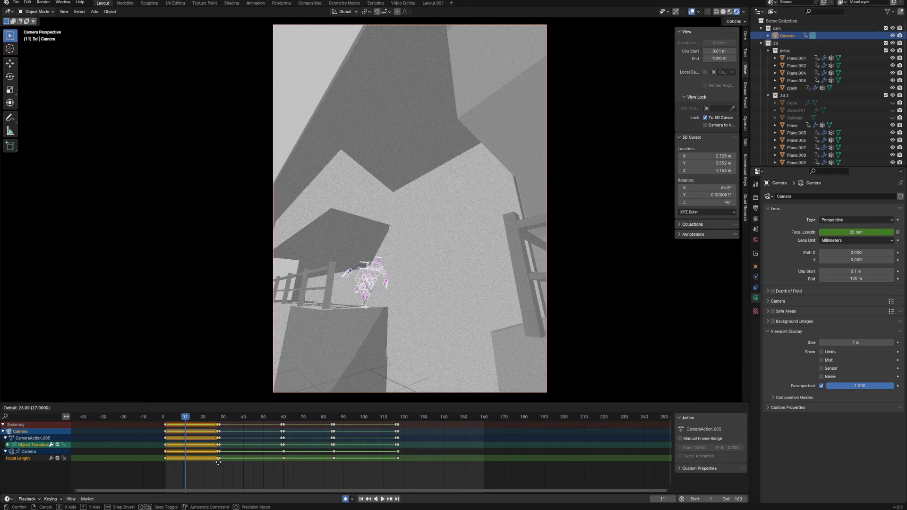
left_click(219, 462)
left_click(217, 417)
left_click(705, 125)
middle_click_drag(454, 291, 496, 311)
- Set the camera's opening keyframes to Linear interpolation and play back the camera move
right_click(166, 440)
mouse_move(168, 441)
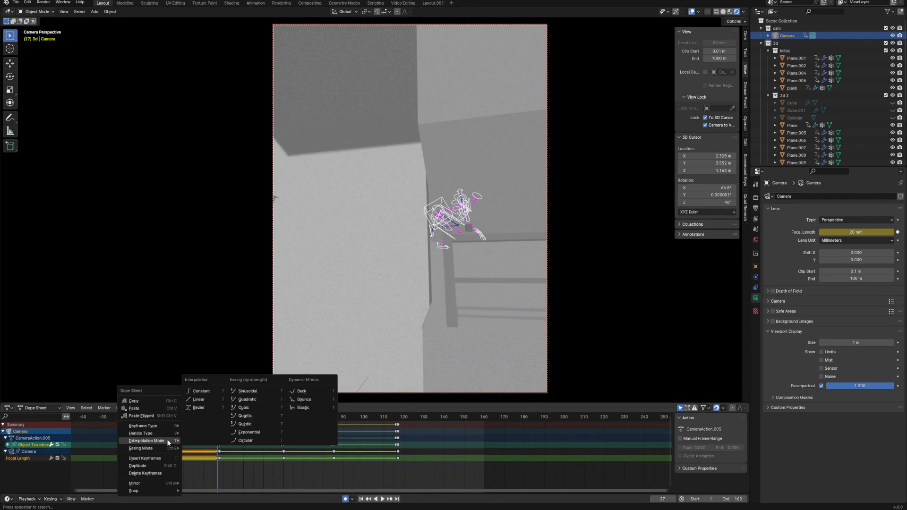
left_click(198, 400)
key("space")
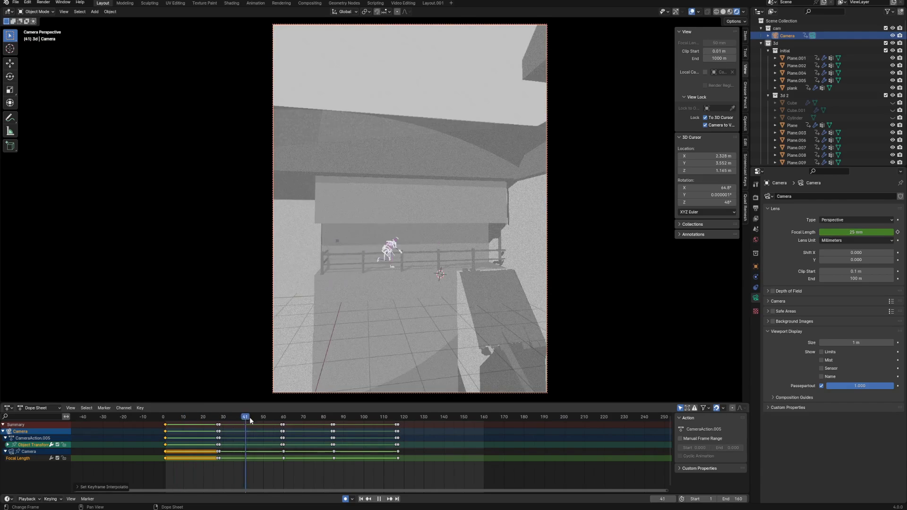
key("Escape")
- Duplicate the camera's frame 28 keyframe to frame 59 and pan the camera slightly sideways at that frame
left_click(219, 424)
key("shift+d")
left_click(281, 431)
key("Up")
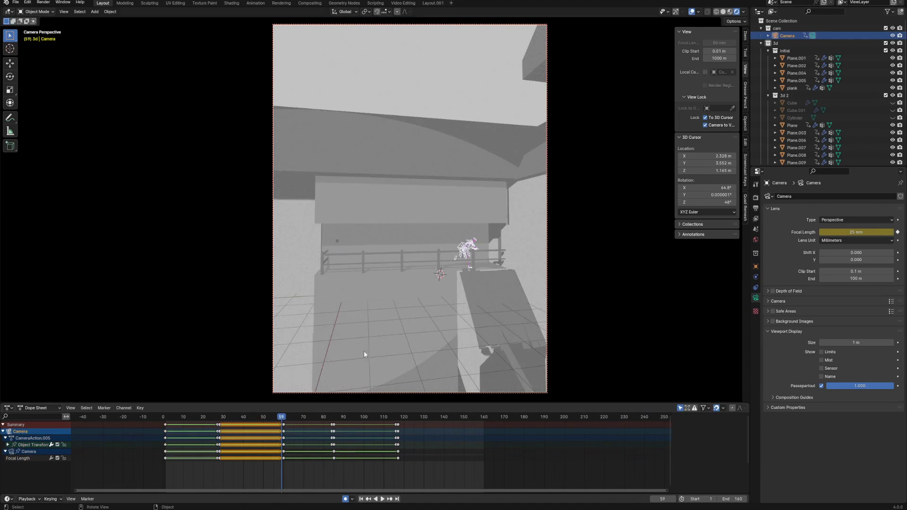
middle_click_drag(449, 307, 431, 306, "shift")
left_click(246, 418)
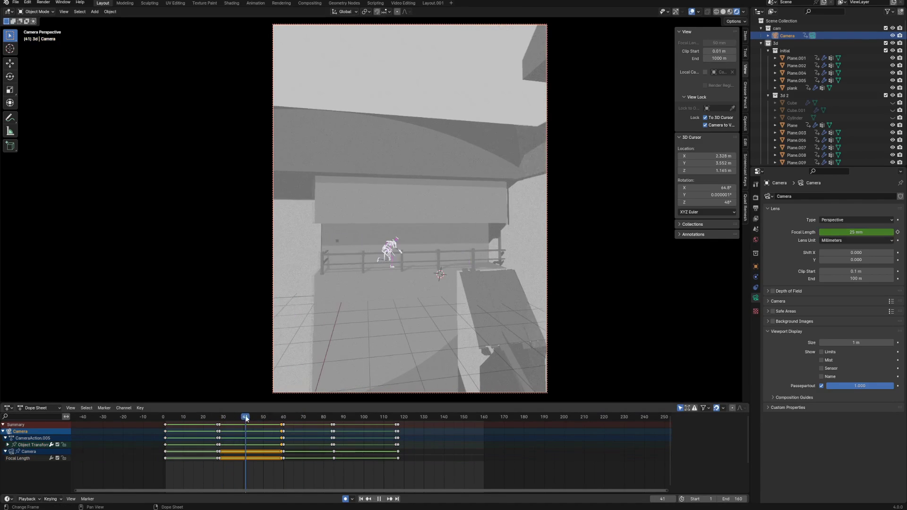
- Change the interpolation mode of the second shot's camera keyframes and play the shot from around frame 28
right_click(222, 427)
mouse_move(222, 425)
left_click(251, 445)
left_click(219, 417)
key("space")
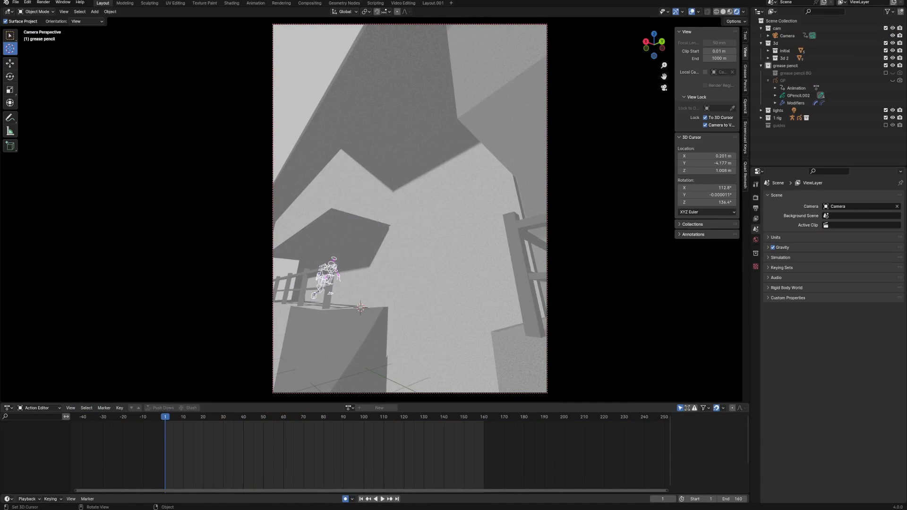
- Add a blank Grease Pencil object at the 3D cursor and turn off the camera-to-view lock
key("shift+a")
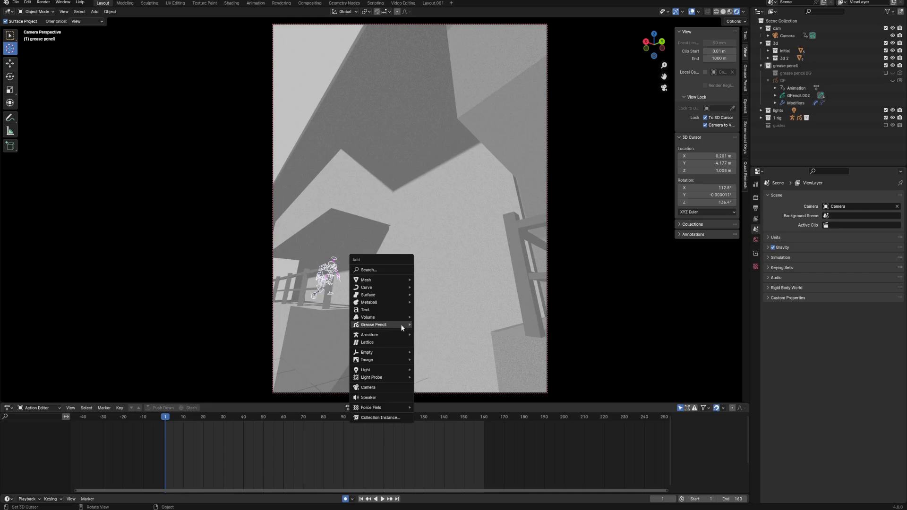
mouse_move(404, 324)
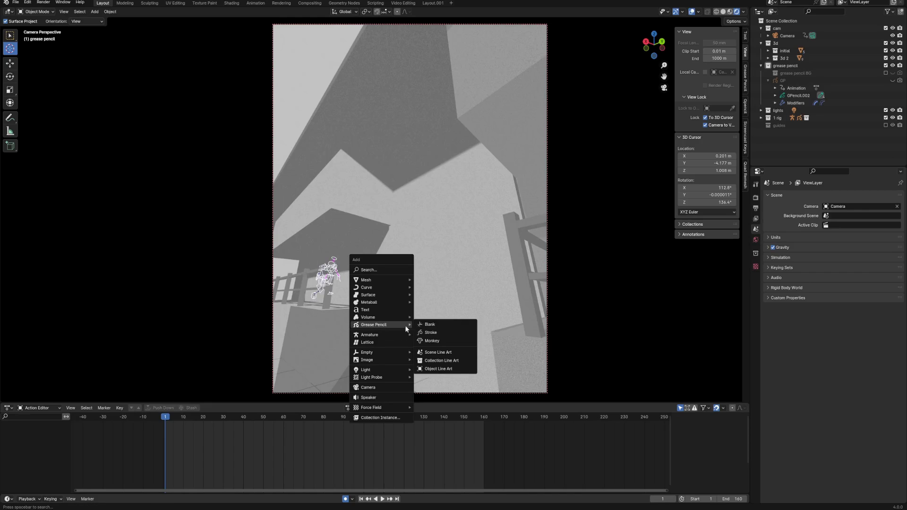
left_click(430, 324)
left_click(706, 125)
scroll(470, 366, "up", 5)
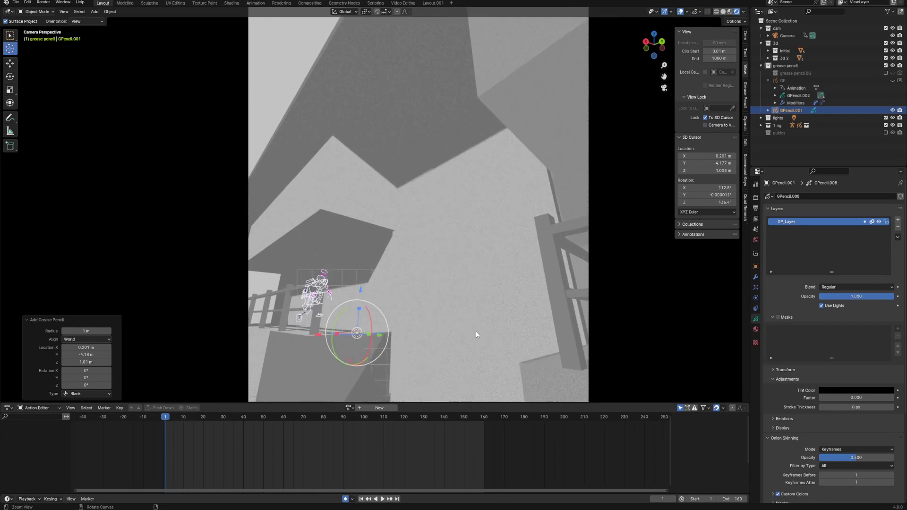
- Save the file, put the new Grease Pencil object in Draw Mode and choose its drawing plane
key("ctrl+s")
key("ctrl+Tab")
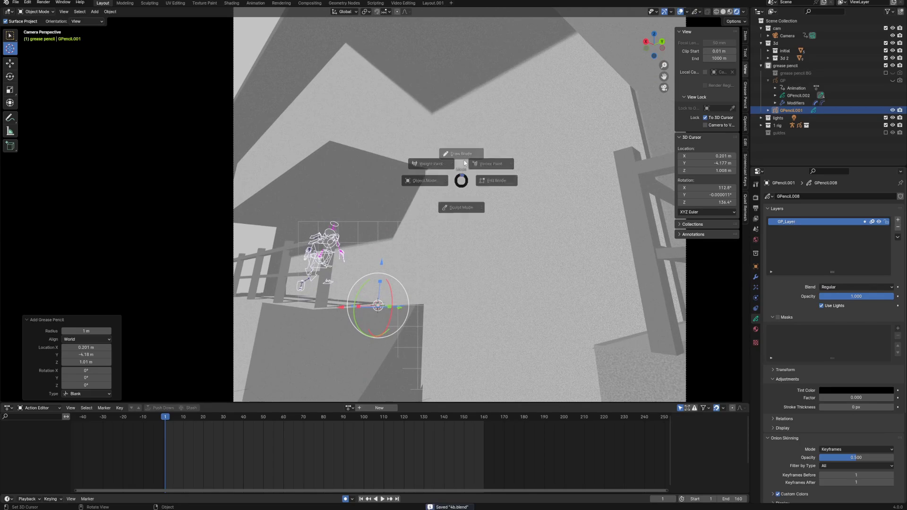
left_click(458, 138)
left_click(366, 15)
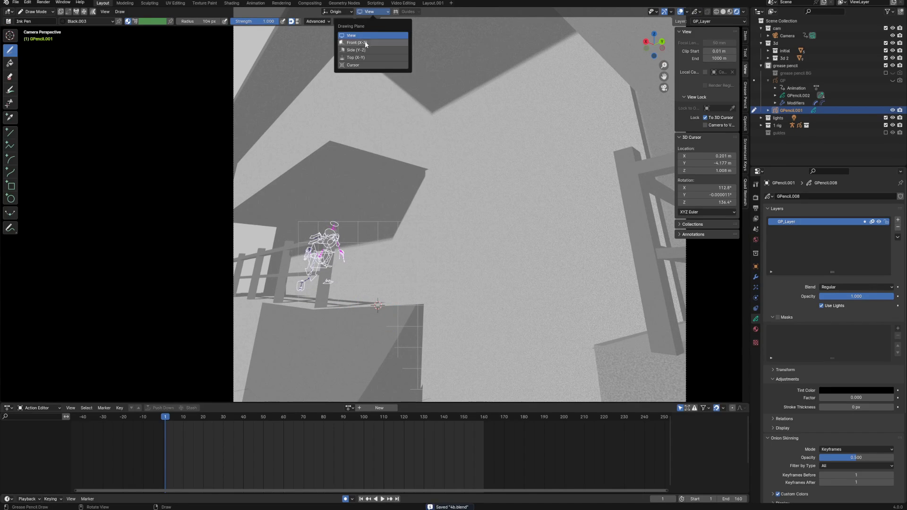
left_click(373, 38)
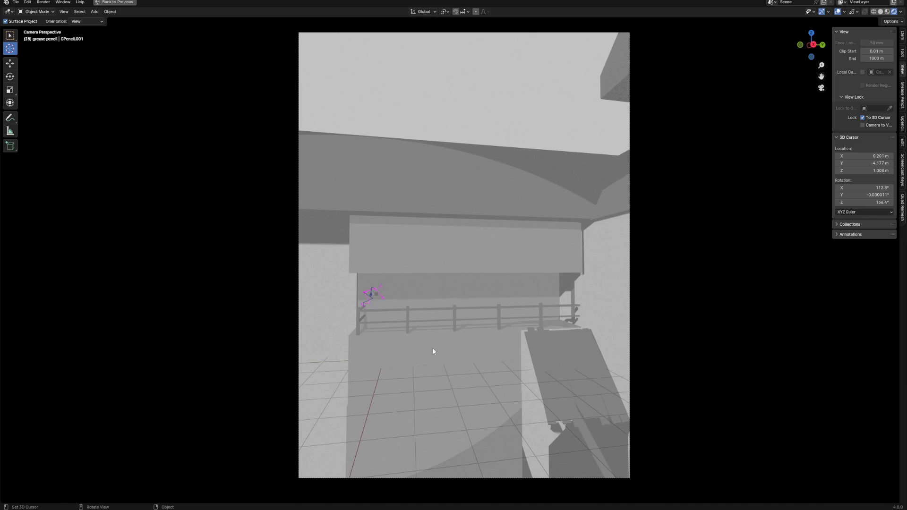
- At frame 28, move the Grease Pencil drawing onto the rig by the balcony railing, correcting its depth from another angle
key("g")
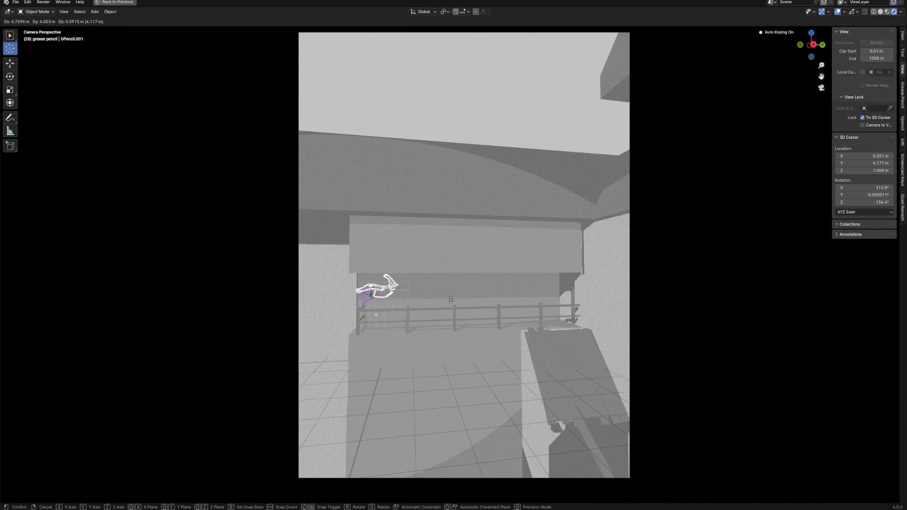
left_click(446, 290)
middle_click_drag(446, 290, 436, 331)
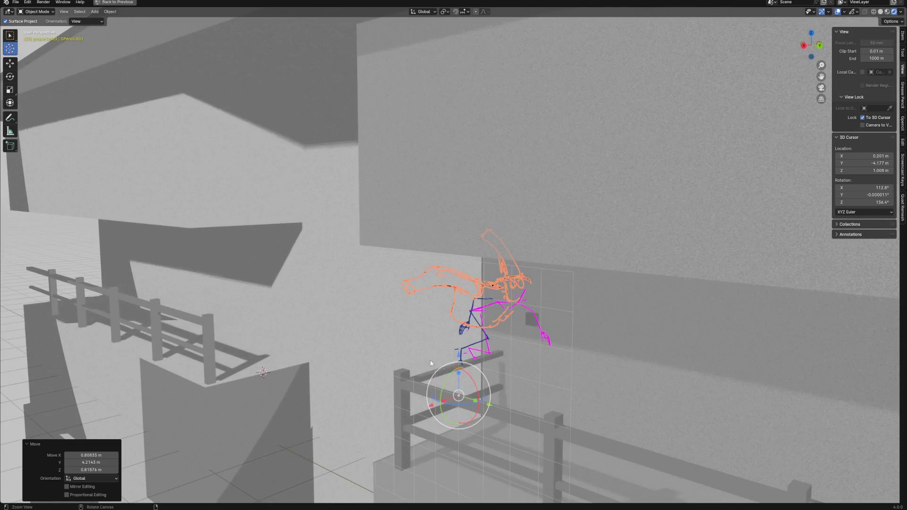
left_click_drag(438, 406, 482, 388)
middle_click_drag(486, 387, 551, 385)
key("grave")
left_click(437, 427)
- Switch the Grease Pencil object to Draw Mode with the camera view framed closely on the rig
left_click(605, 341)
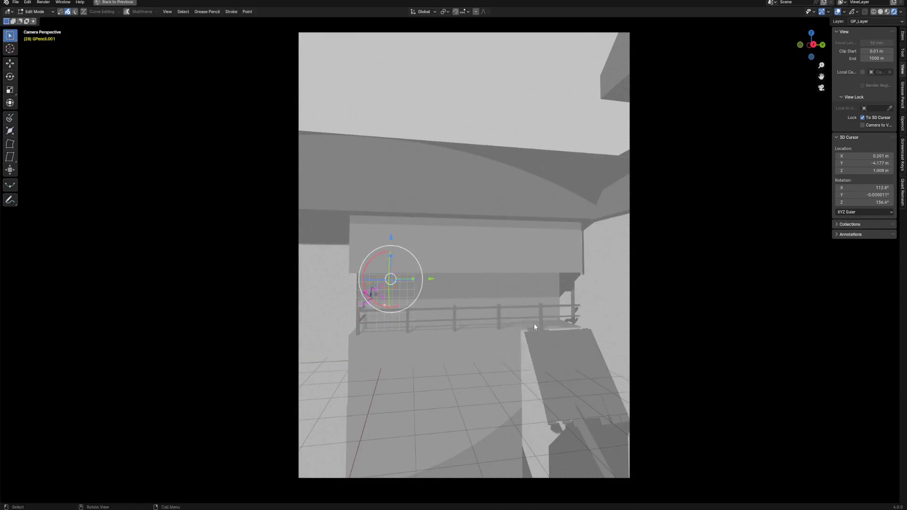
scroll(491, 307, "up", 4)
key("ctrl+Tab")
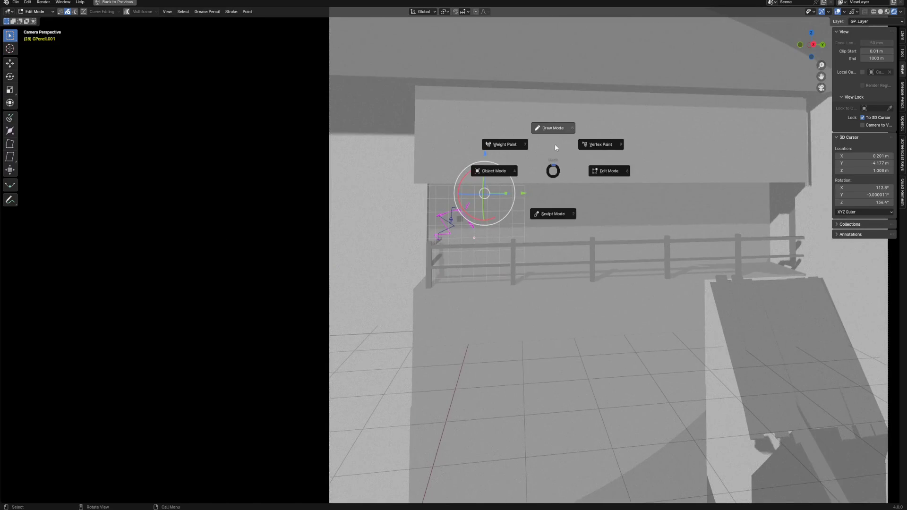
left_click(554, 147)
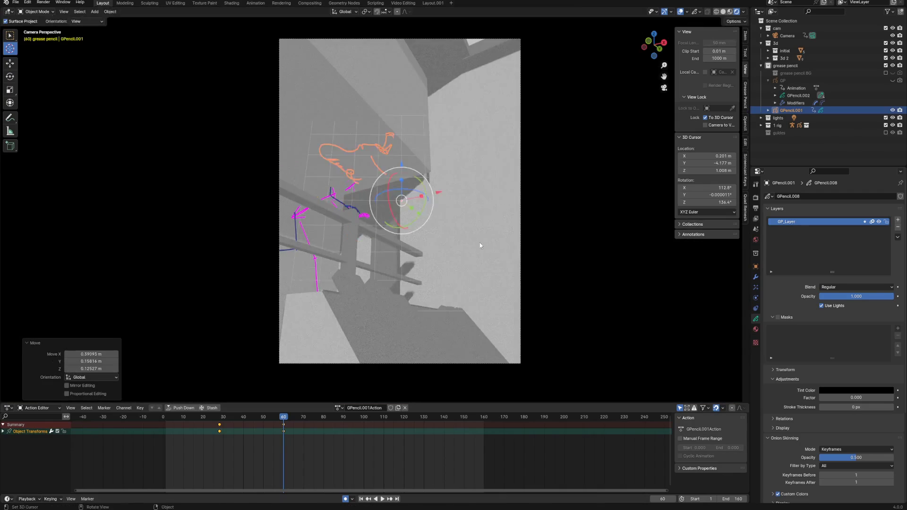
- At frame 60, use Local orientation to rotate the drawing 11.7° about Y and shift it along X
left_click(344, 11)
key("r")
key("x")
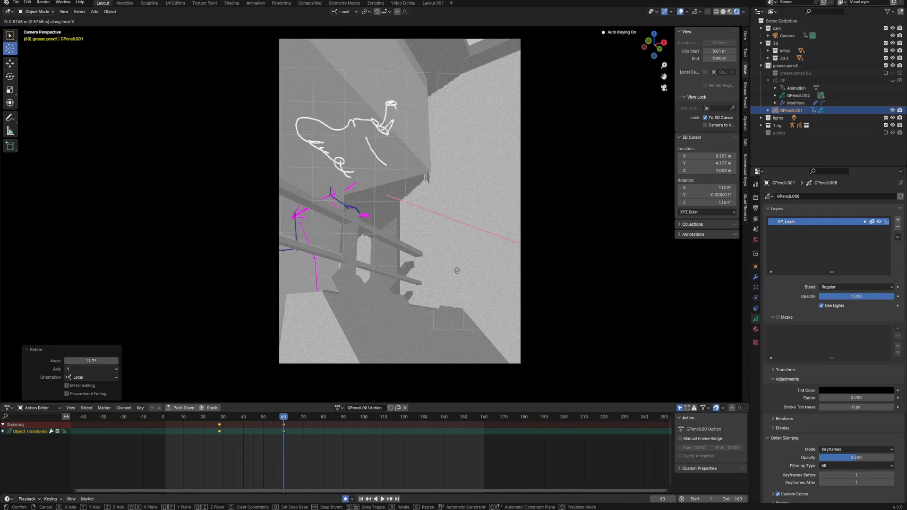
left_click(457, 269)
- At frame 85, clear the drawing's rotation, turn it 90° about local Z and move it beside the rig
left_click(334, 417)
key("g")
left_click(431, 206)
key("alt+r")
key("r")
left_click(398, 165)
key("g")
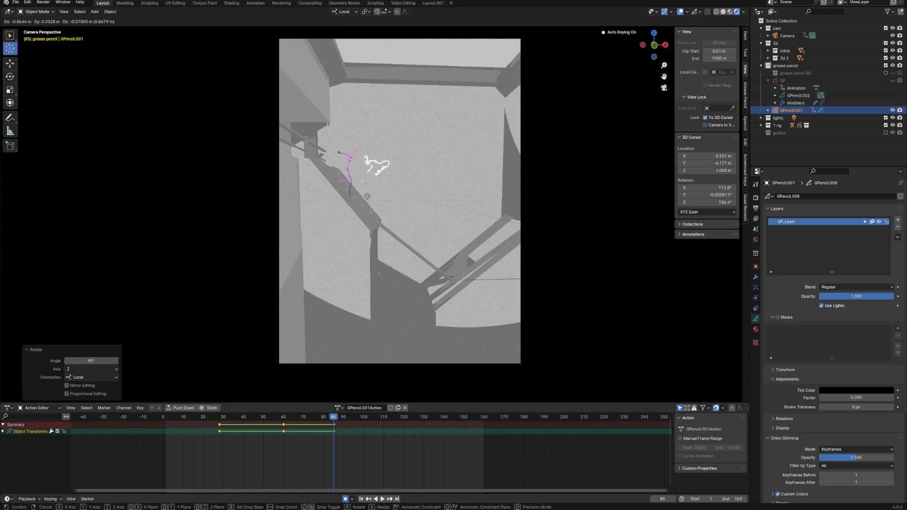
left_click(377, 164)
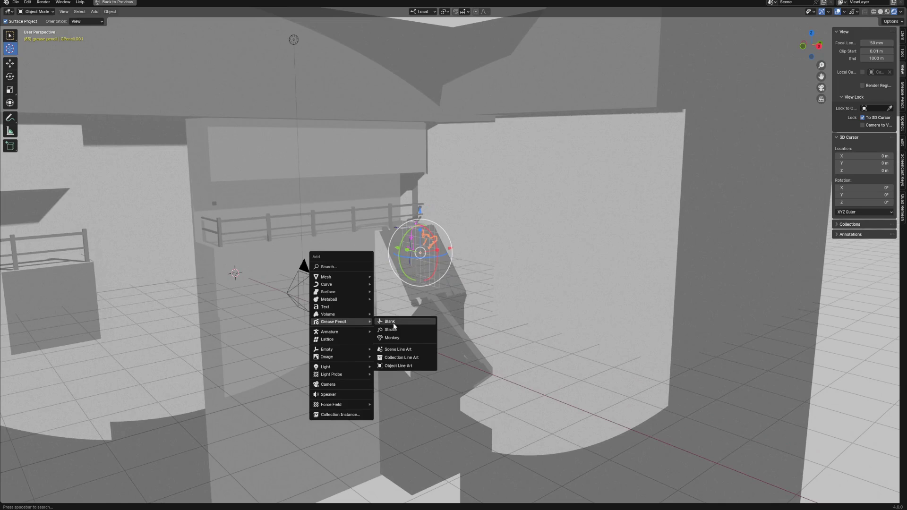
- Add another blank Grease Pencil object at the world origin for the background and switch it to Draw Mode
left_click(393, 323)
middle_click_drag(393, 322, 528, 348, "shift")
key("ctrl+Tab")
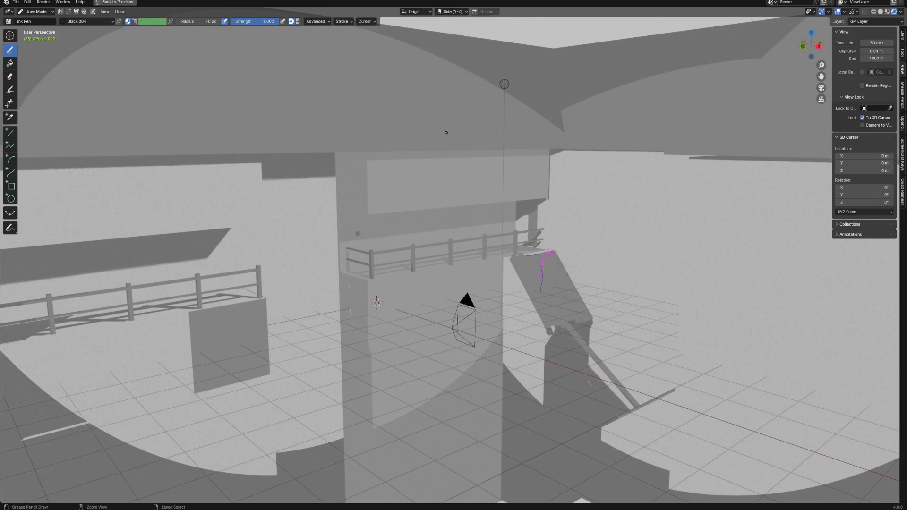
key("ctrl+Tab")
- Raise the Ink Pen radius to 500 px and examine the background strokes from the camera and around the set
key("f")
left_click(556, 149)
mouse_move(504, 84)
middle_mouse_down()
mouse_move(405, 152)
mouse_move(397, 170)
mouse_move(385, 160)
mouse_move(494, 196)
mouse_move(522, 241)
middle_mouse_up()
key("KP_0")
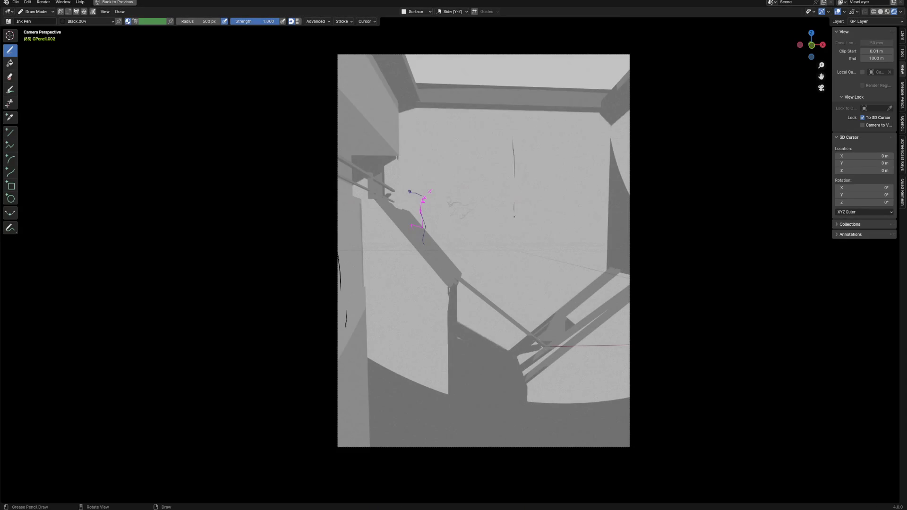
middle_click_drag(558, 200, 538, 344)
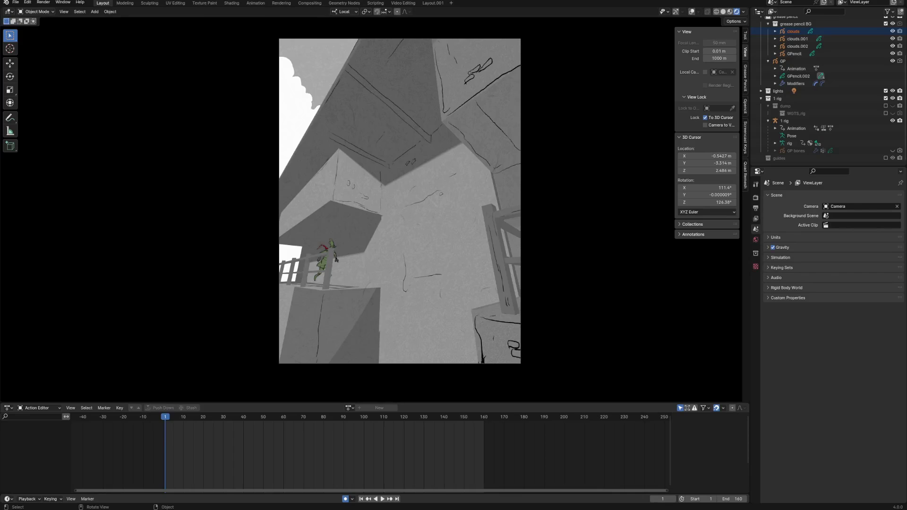
- Play the animation from frame 1 to review the drawn character and background
key("space")
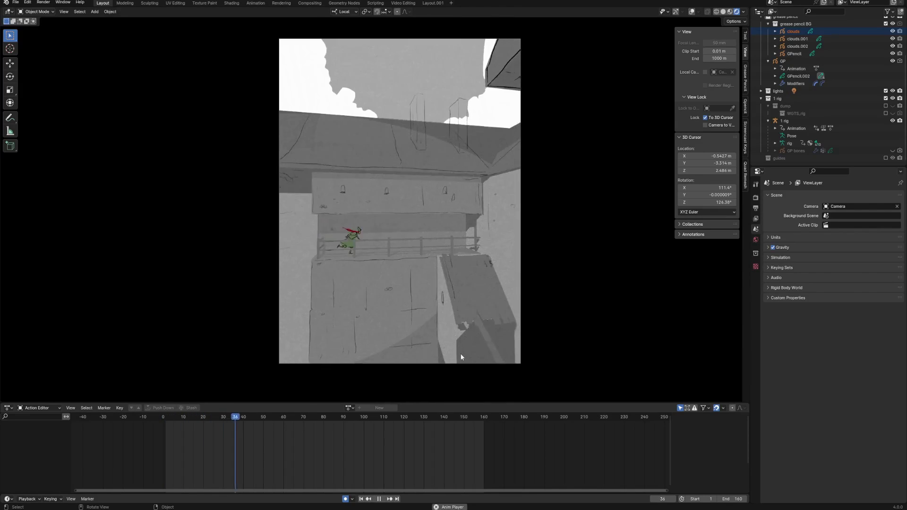
key("space")
- Insert a Color Balance node after the Overlay node in the compositor and check the graded shot in the 3D viewport
left_click(309, 2)
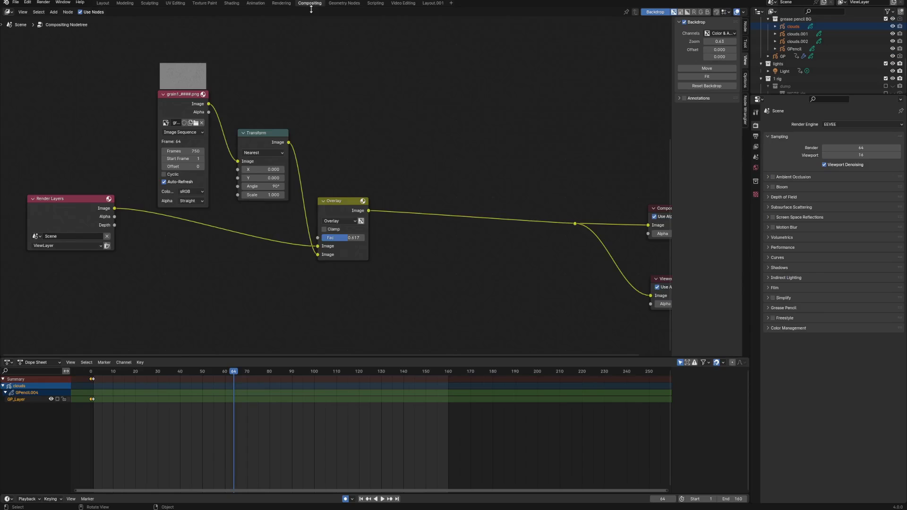
scroll(487, 215, "up", 5)
middle_click_drag(487, 215, 364, 178)
middle_click_drag(510, 240, 421, 190)
scroll(421, 191, "down", 6)
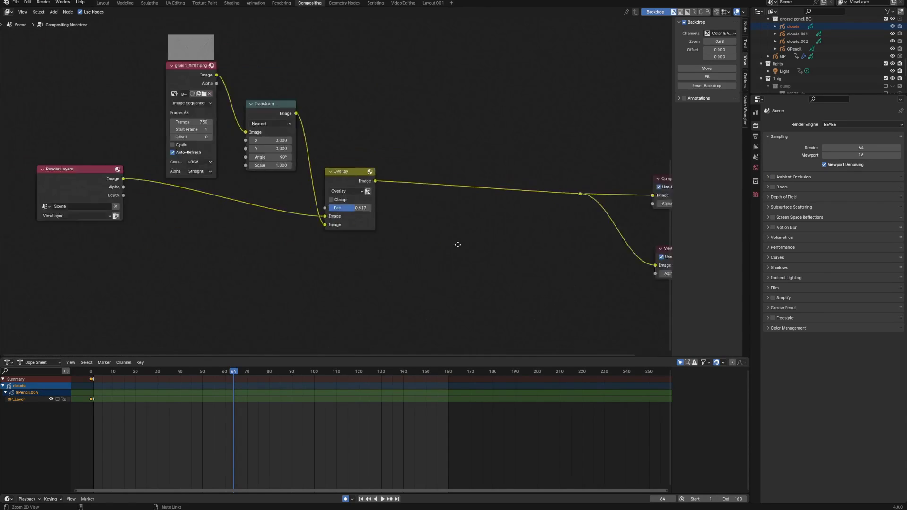
left_click_drag(450, 37, 410, 218)
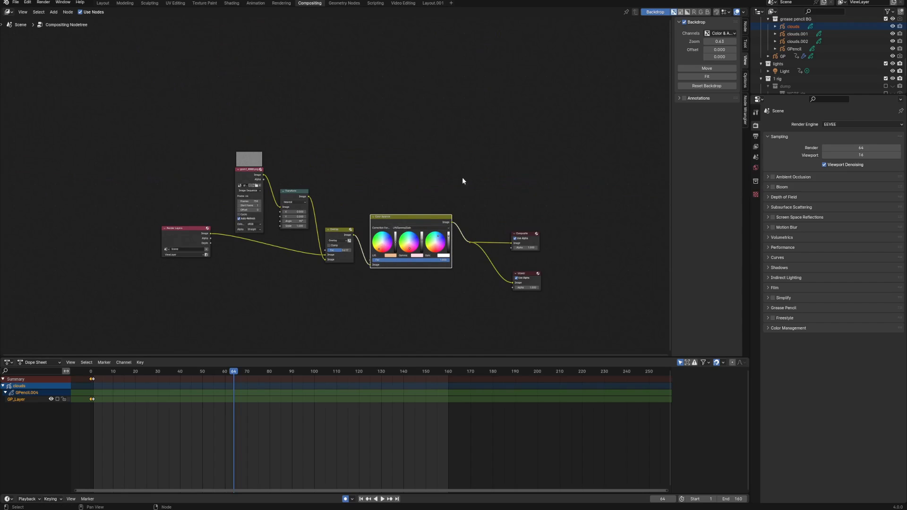
left_click(103, 4)
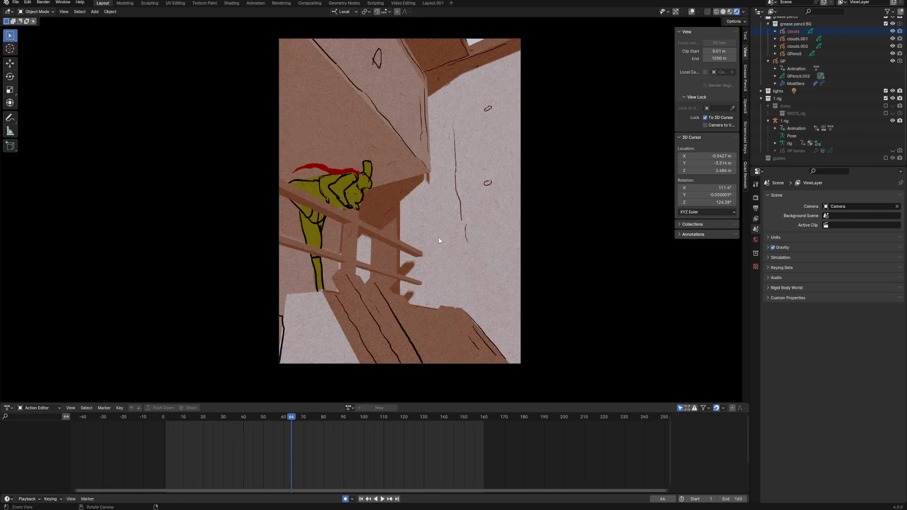
mouse_move(228, 415)
left_mouse_down()
mouse_move(203, 418)
mouse_move(238, 416)
left_mouse_up()
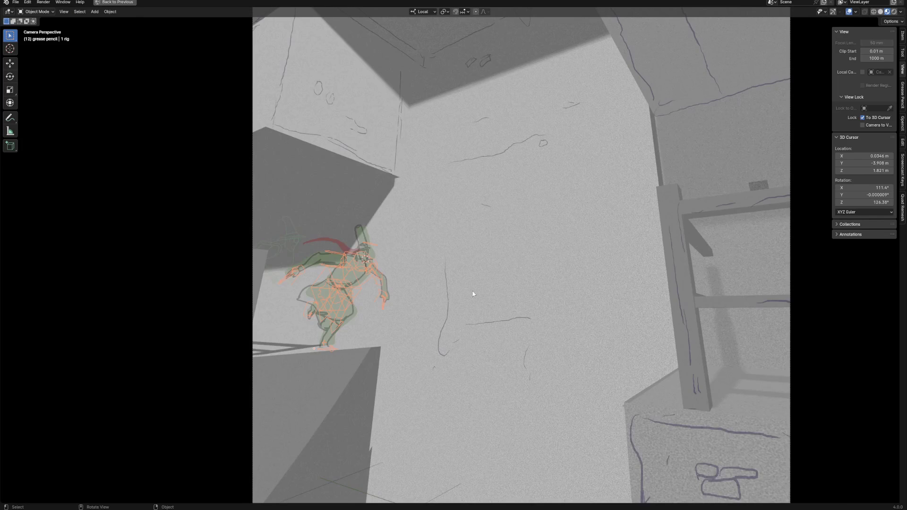
- At frame 12, add a Grease Pencil object by the character's head, enter Draw Mode and open the stroke placement options
middle_click_drag(473, 294, 461, 275, "ctrl")
key("shift+a")
left_click(462, 291)
key("ctrl+Tab")
left_click(451, 179)
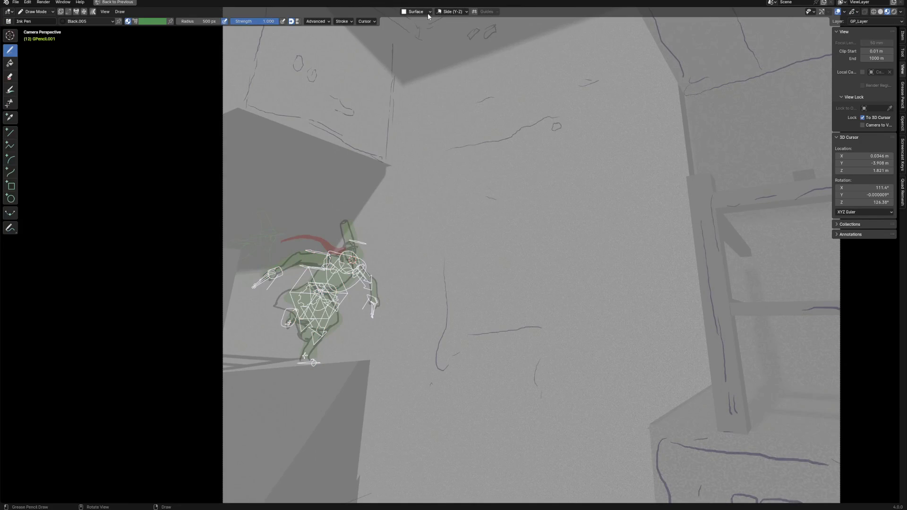
left_click(428, 14)
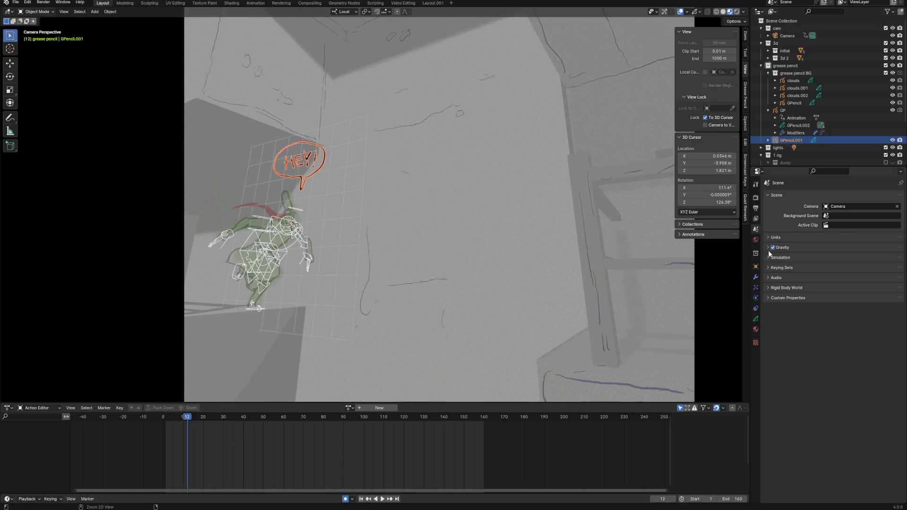
- Save the file and add a Child Of constraint to the HEY! speech bubble
key("ctrl+s")
left_click(755, 308)
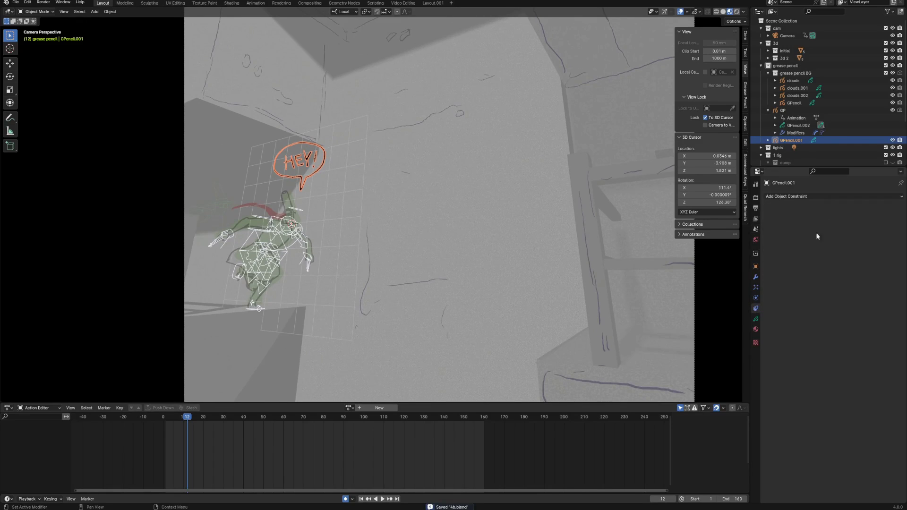
left_click(831, 196)
left_click(877, 232)
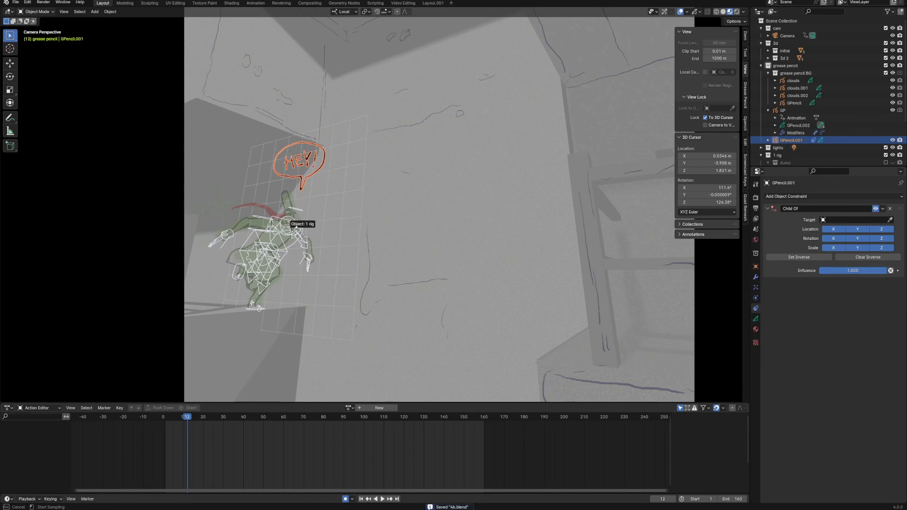
- Set the constraint's target to 1 rig and its bone to DEF-spine.004, and play the animation to check the bubble
left_click(295, 227)
left_click(845, 228)
left_click(833, 278)
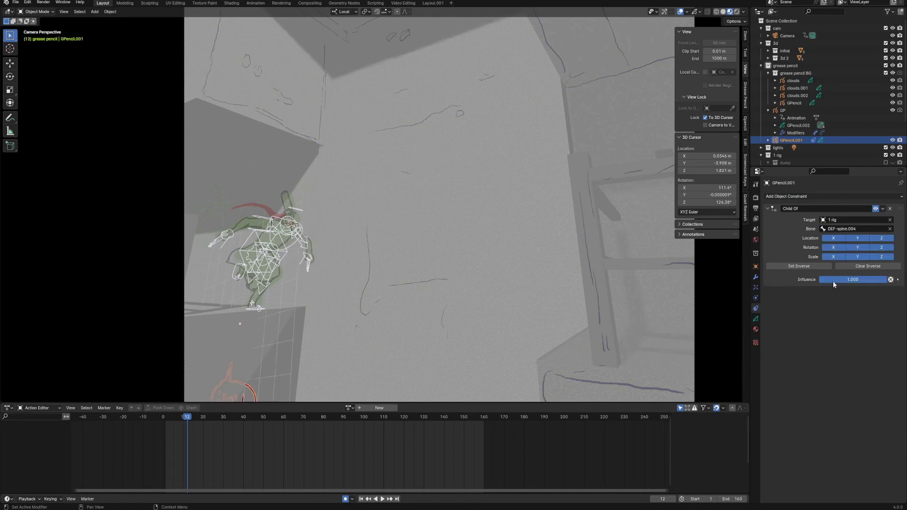
key("space")
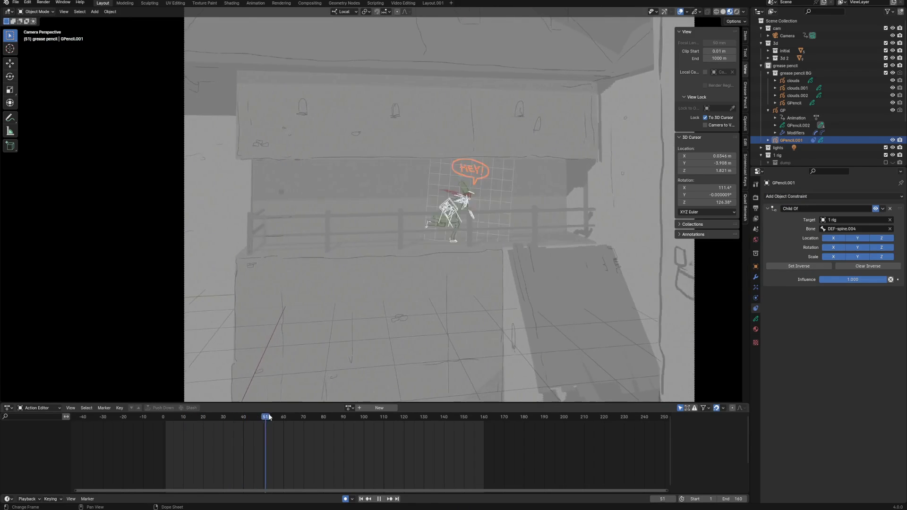